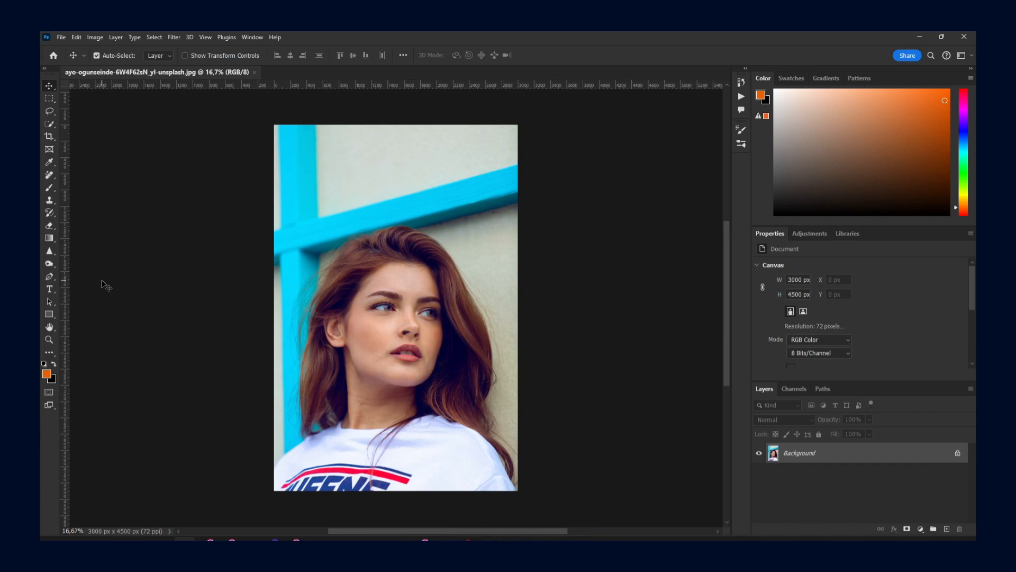
Step: Zoom out and back in on the portrait with the Zoom tool's Scrubby Zoom, reaching about 53% on the hair and forehead
{"action": "left_click", "coordinate": [48, 342]}
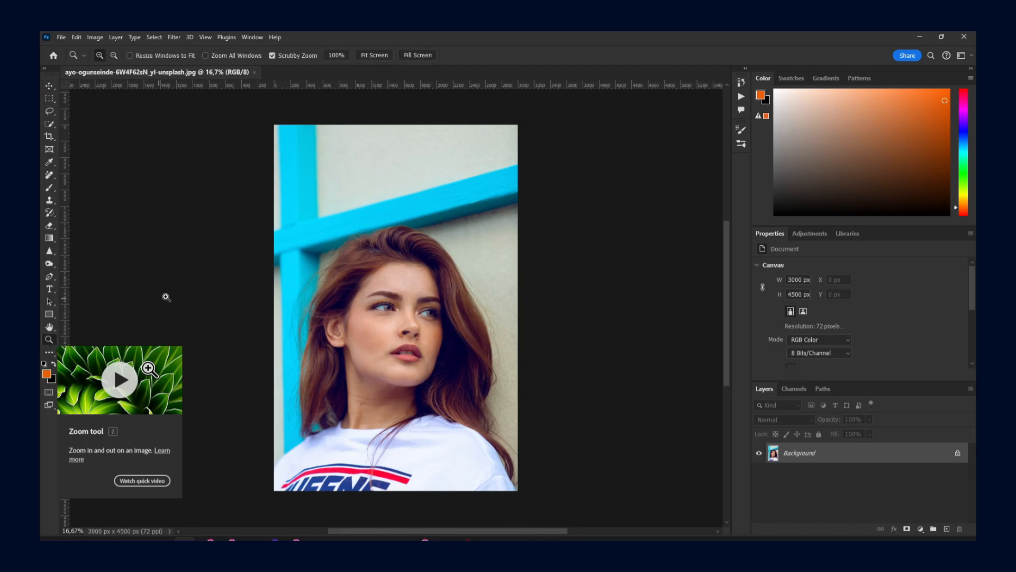
{"action": "mouse_move", "coordinate": [285, 285]}
{"action": "left_mouse_down"}
{"action": "mouse_move", "coordinate": [294, 284]}
{"action": "mouse_move", "coordinate": [279, 282]}
{"action": "left_mouse_up"}
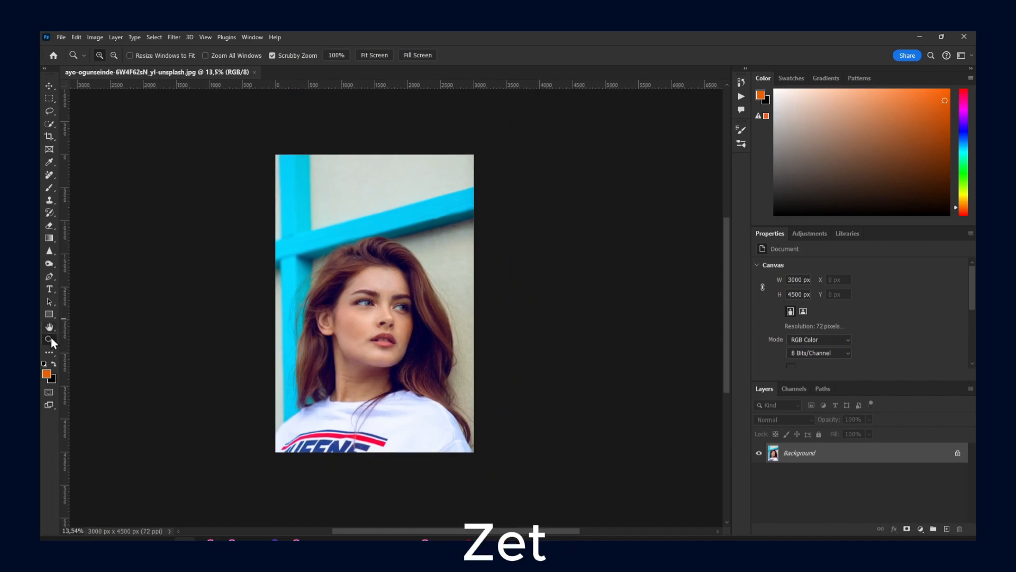
{"action": "left_click_drag", "start_coordinate": [365, 265], "coordinate": [537, 331]}
{"action": "left_click_drag", "start_coordinate": [479, 298], "coordinate": [524, 352]}
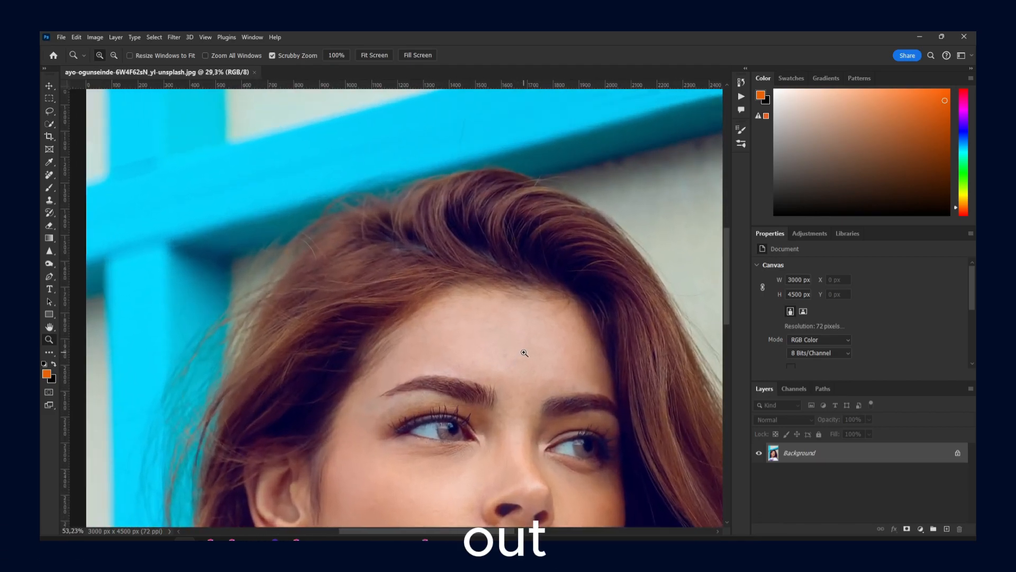
Step: Zoom in stepwise on the hair above the forehead to 300%
{"action": "left_click", "coordinate": [425, 239]}
{"action": "left_click", "coordinate": [426, 239]}
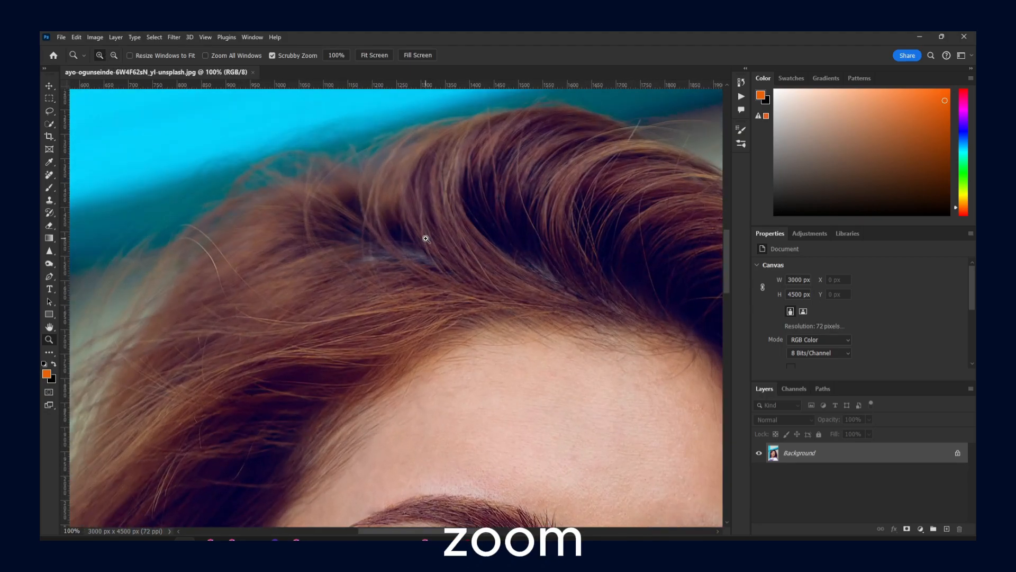
{"action": "left_click", "coordinate": [426, 239]}
{"action": "left_click", "coordinate": [429, 237]}
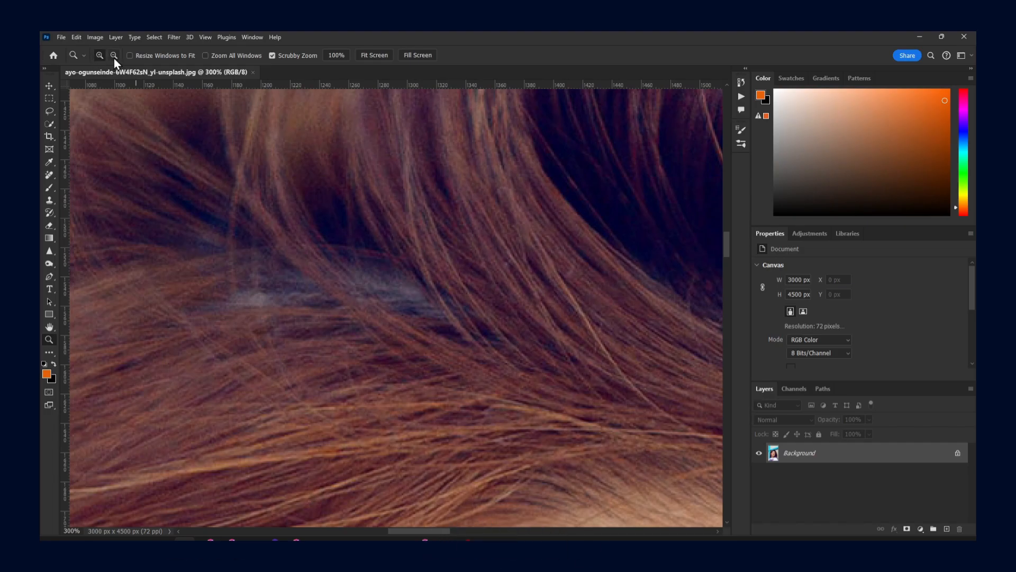
Step: Zoom out stepwise to 25% and centre the face in the view
{"action": "left_click", "coordinate": [491, 232]}
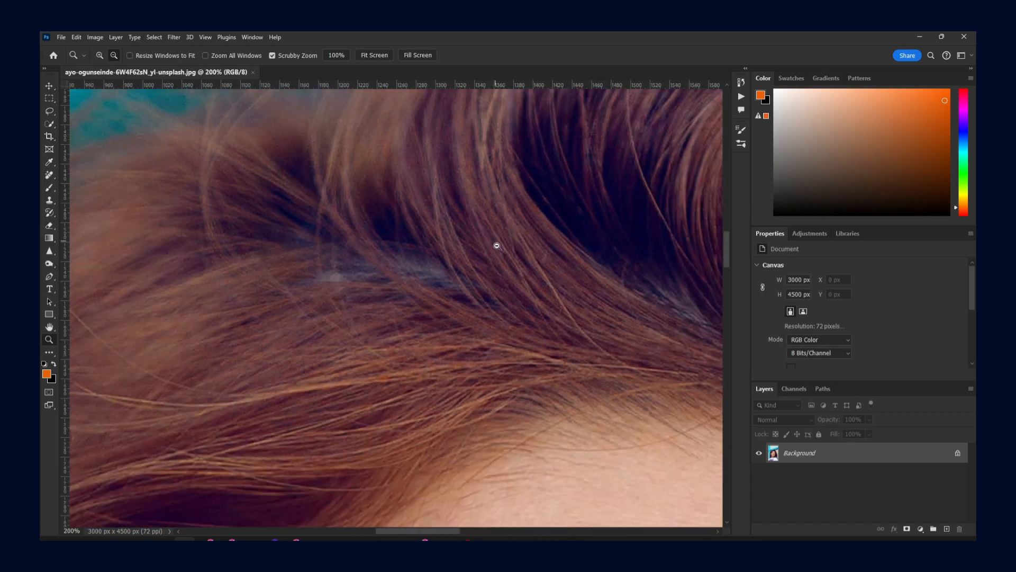
{"action": "left_click", "coordinate": [496, 239]}
{"action": "left_click", "coordinate": [504, 257]}
{"action": "left_click", "coordinate": [564, 323]}
{"action": "left_click", "coordinate": [587, 350]}
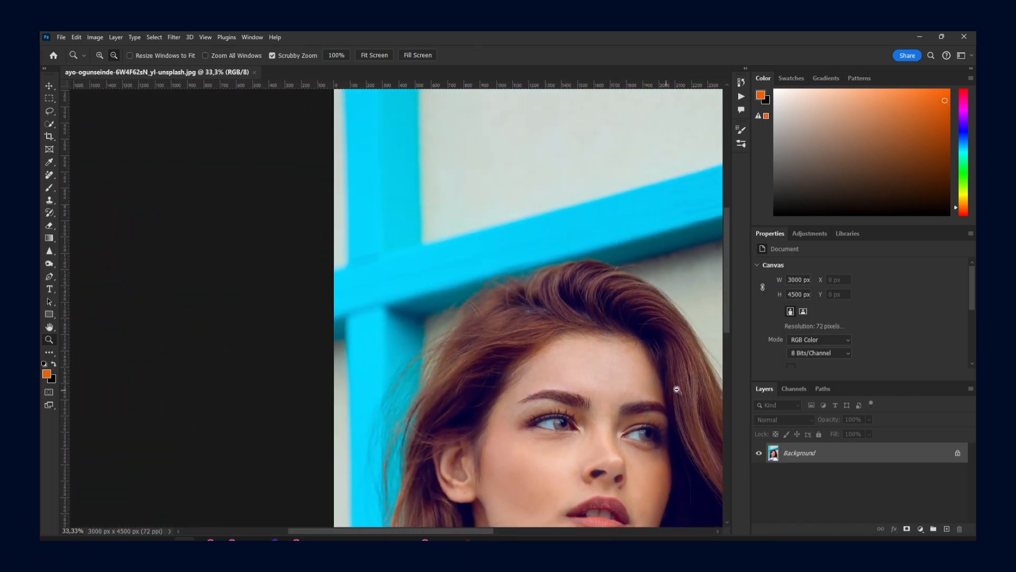
{"action": "left_click", "coordinate": [632, 391]}
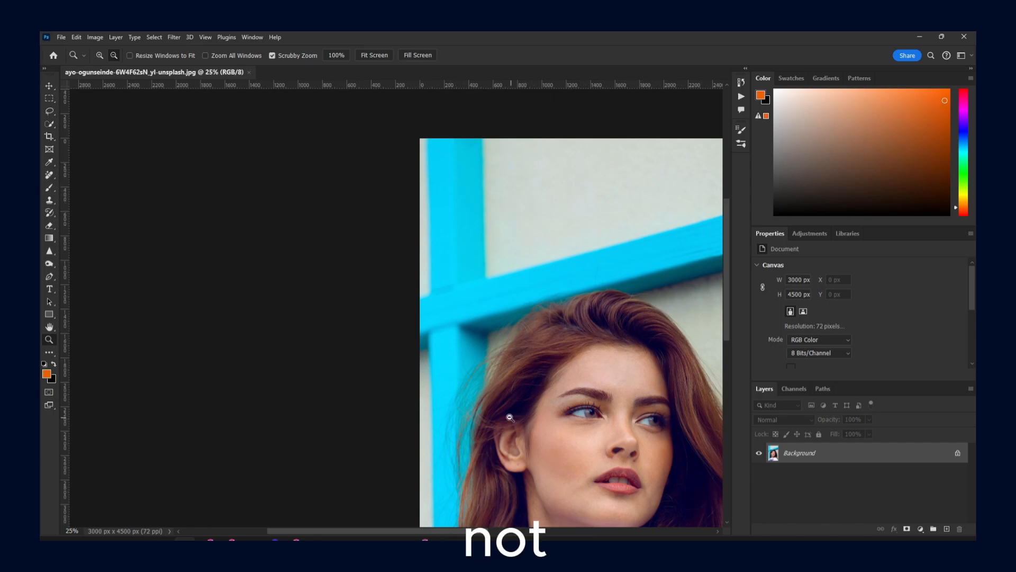
{"action": "left_click_drag", "start_coordinate": [395, 530], "coordinate": [466, 530]}
{"action": "left_click_drag", "start_coordinate": [727, 288], "coordinate": [728, 329]}
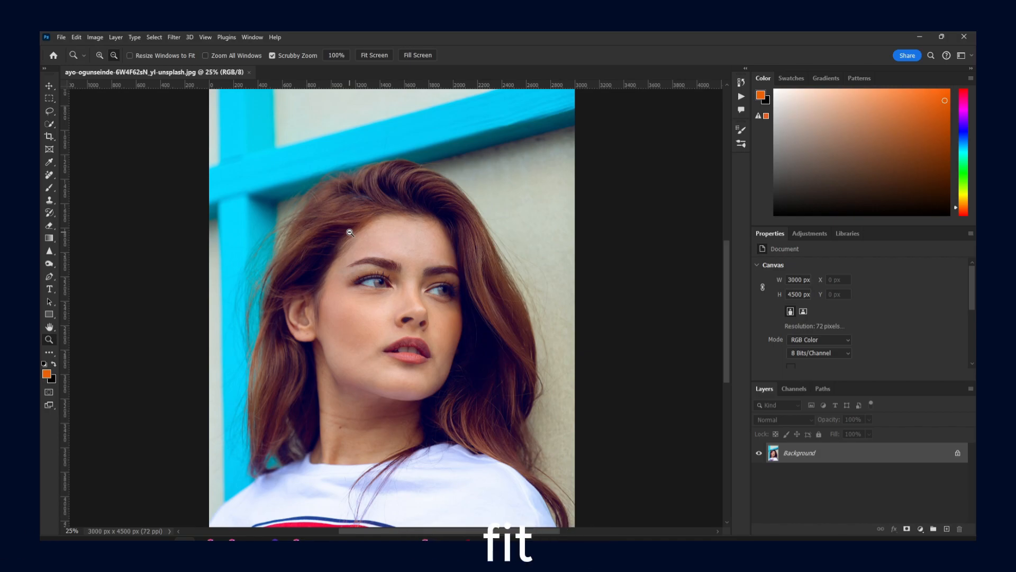
Step: Compare the Fill Screen, Fit Screen and 100% views of the portrait, ending with the whole image fitted to the screen
{"action": "left_click", "coordinate": [420, 57]}
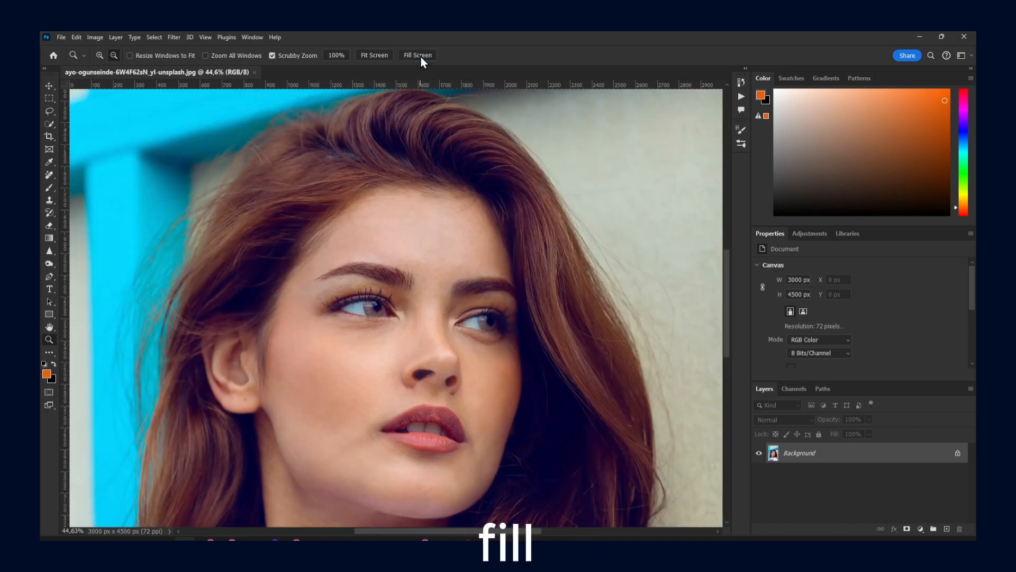
{"action": "left_click", "coordinate": [369, 55]}
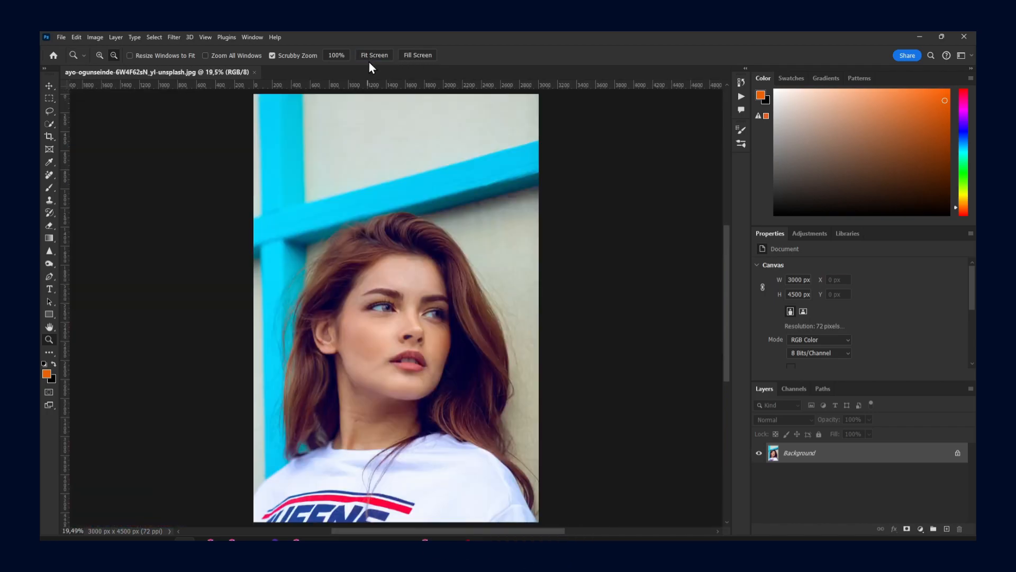
{"action": "left_click", "coordinate": [342, 56]}
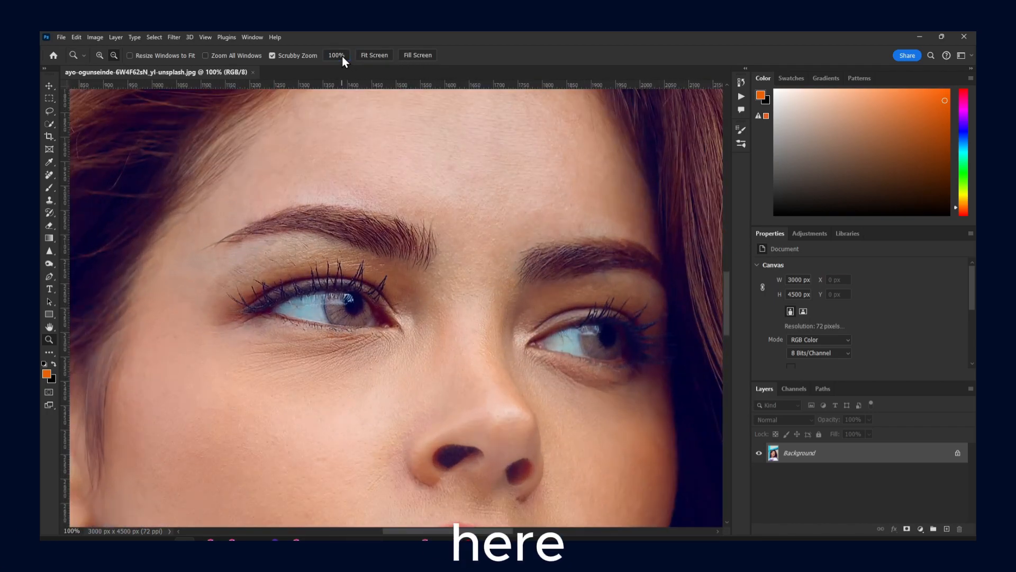
{"action": "left_click", "coordinate": [363, 59]}
{"action": "left_click", "coordinate": [418, 55]}
{"action": "left_click", "coordinate": [378, 56]}
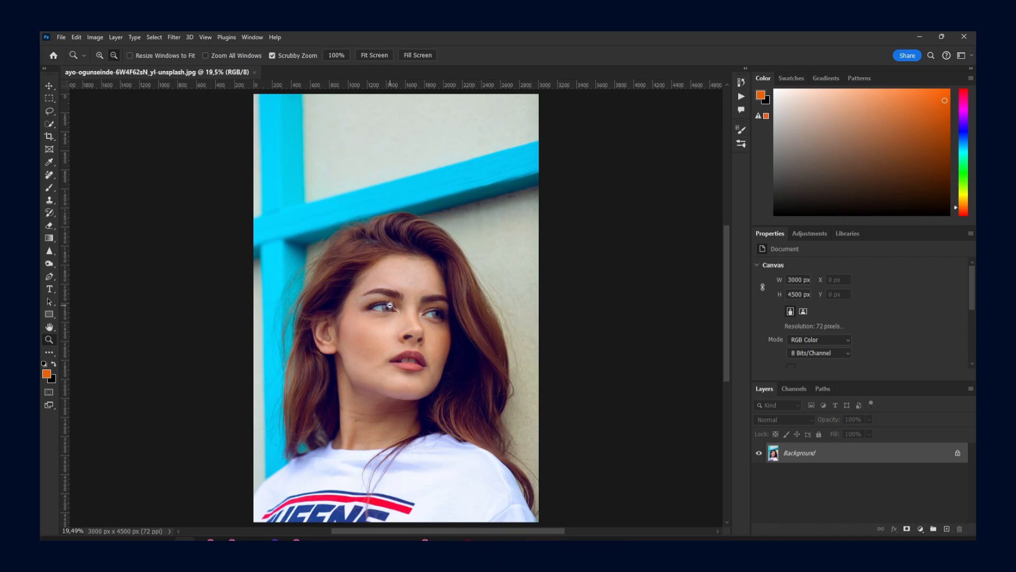
Step: Zoom in and out around the face to about 21%
{"action": "left_click_drag", "start_coordinate": [408, 295], "coordinate": [463, 293]}
{"action": "scroll", "coordinate": [463, 292], "scroll_direction": "down", "scroll_amount": 6}
{"action": "scroll", "coordinate": [460, 291], "scroll_direction": "up", "scroll_amount": 4}
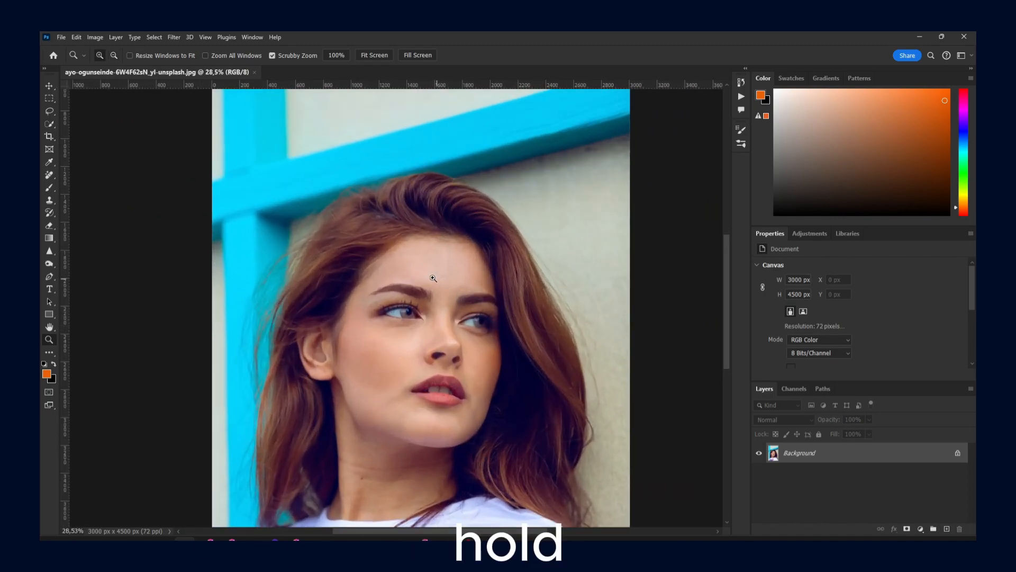
{"action": "scroll", "coordinate": [325, 230], "scroll_direction": "down", "scroll_amount": 3}
Step: Try to move the locked Background layer with the Move tool
{"action": "key", "text": "v"}
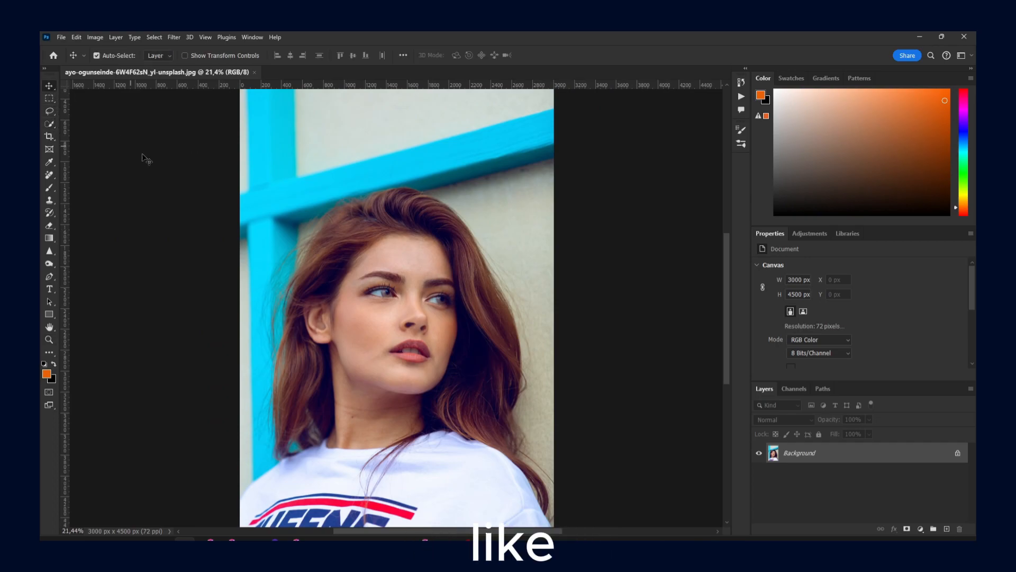
{"action": "scroll", "coordinate": [366, 263], "scroll_direction": "down", "scroll_amount": 1}
{"action": "scroll", "coordinate": [431, 267], "scroll_direction": "up", "scroll_amount": 2}
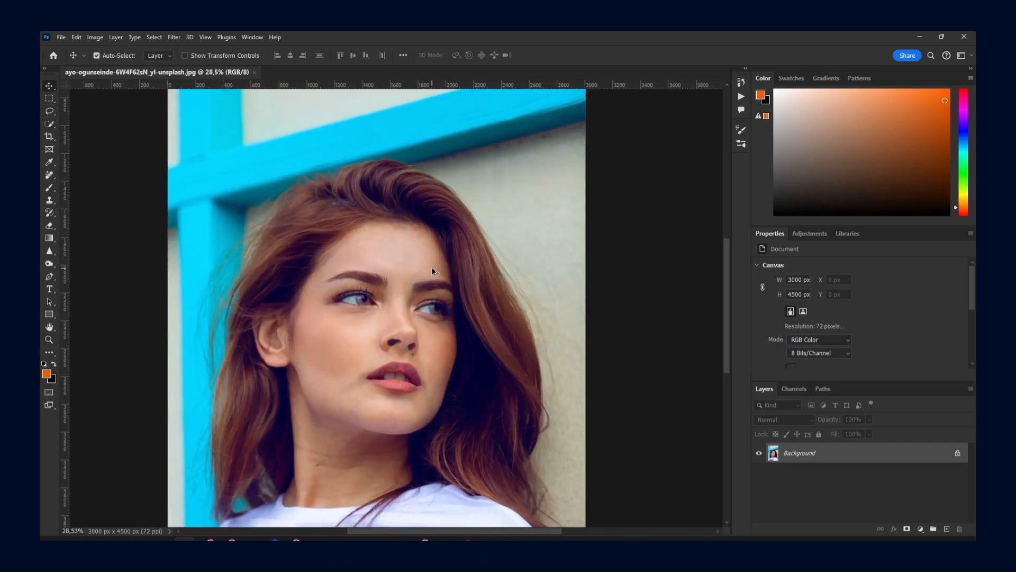
{"action": "scroll", "coordinate": [264, 270], "scroll_direction": "up", "scroll_amount": 1}
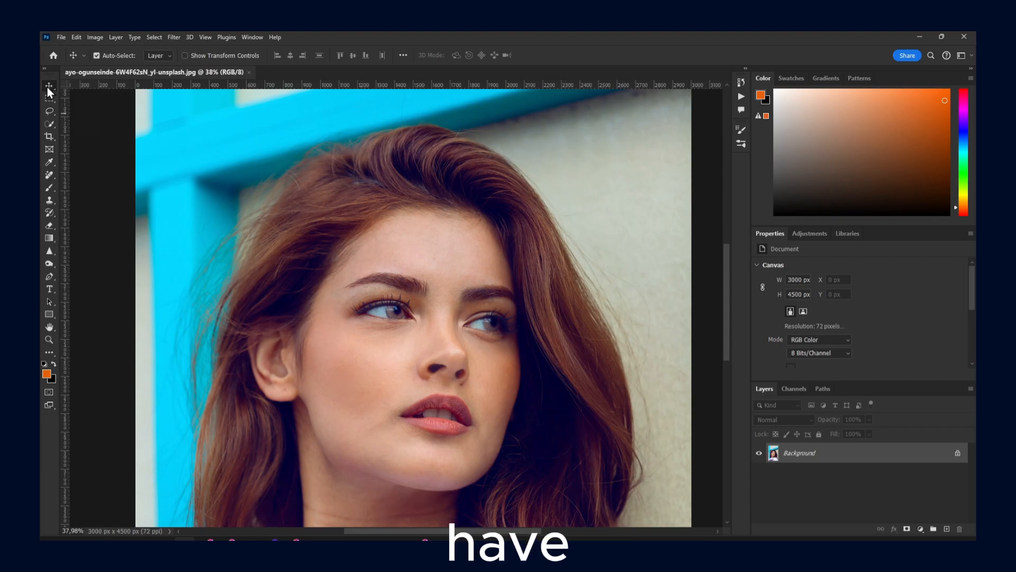
{"action": "left_click_drag", "start_coordinate": [395, 244], "coordinate": [372, 274]}
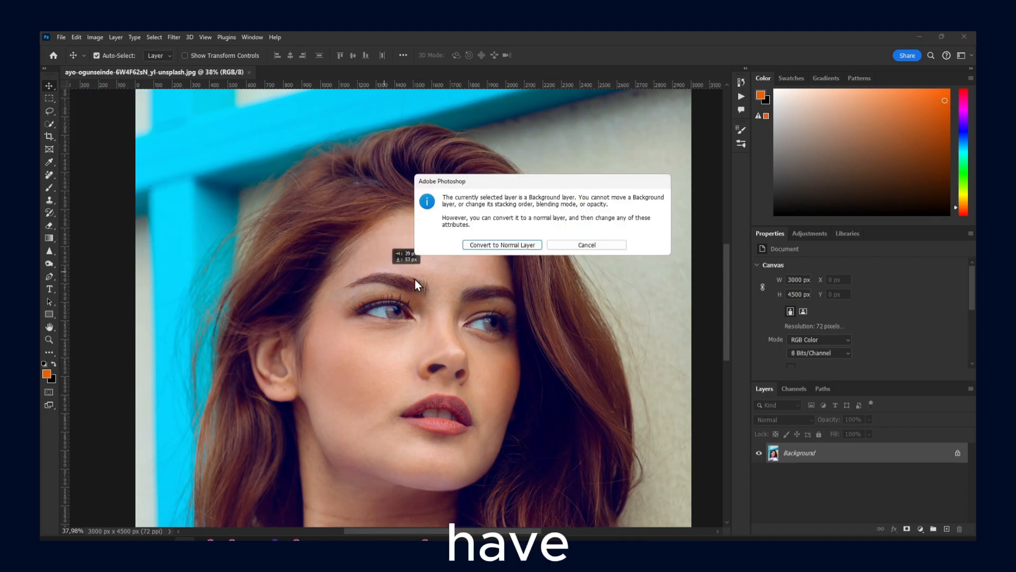
{"action": "left_click", "coordinate": [585, 243]}
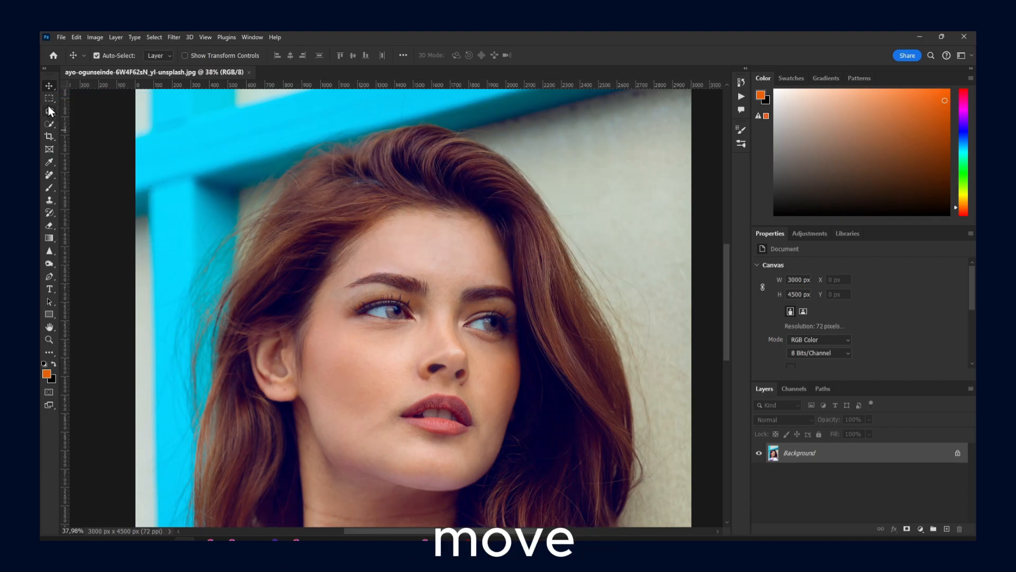
Step: Paint orange brush strokes over the hair and add a dab in a colour sampled from the eyebrow
{"action": "left_click", "coordinate": [49, 188]}
{"action": "left_click_drag", "start_coordinate": [309, 143], "coordinate": [370, 185]}
{"action": "left_click_drag", "start_coordinate": [454, 169], "coordinate": [408, 217]}
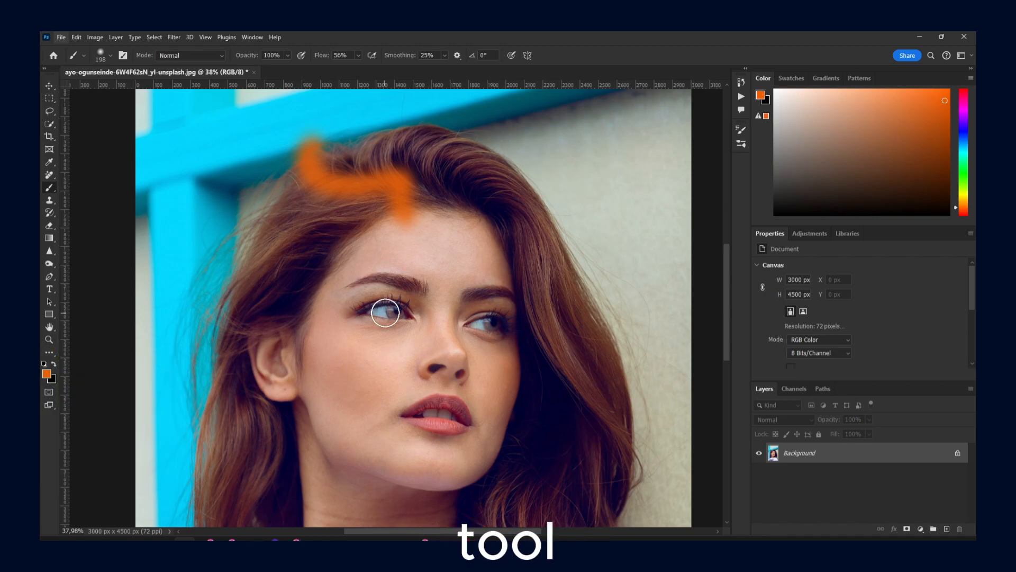
{"action": "left_click", "coordinate": [402, 286], "text": "alt"}
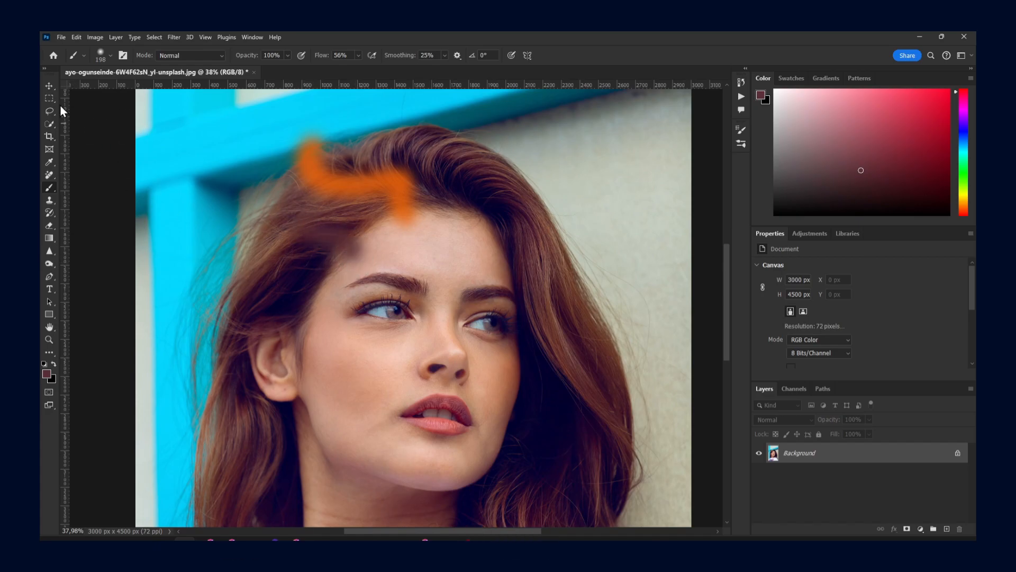
Step: Try to move the painted Background layer with the Move tool
{"action": "key", "text": "v"}
{"action": "left_click_drag", "start_coordinate": [384, 285], "coordinate": [380, 280]}
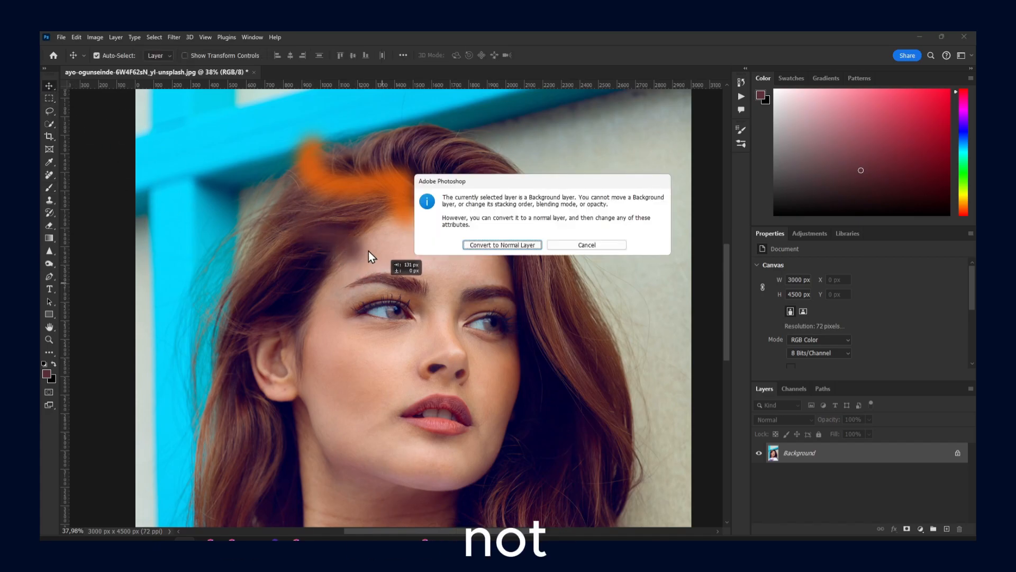
{"action": "left_click", "coordinate": [558, 247]}
Step: Undo the brush strokes on the portrait and zoom in on the eyes to 89.7% with the Move tool active
{"action": "key", "text": "z"}
{"action": "mouse_move", "coordinate": [338, 241]}
{"action": "left_mouse_down"}
{"action": "mouse_move", "coordinate": [408, 246]}
{"action": "mouse_move", "coordinate": [356, 233]}
{"action": "mouse_move", "coordinate": [469, 272]}
{"action": "mouse_move", "coordinate": [449, 279]}
{"action": "mouse_move", "coordinate": [488, 266]}
{"action": "mouse_move", "coordinate": [432, 217]}
{"action": "mouse_move", "coordinate": [475, 279]}
{"action": "mouse_move", "coordinate": [330, 245]}
{"action": "left_mouse_up"}
{"action": "key", "text": "v"}
{"action": "key", "text": "ctrl+j"}
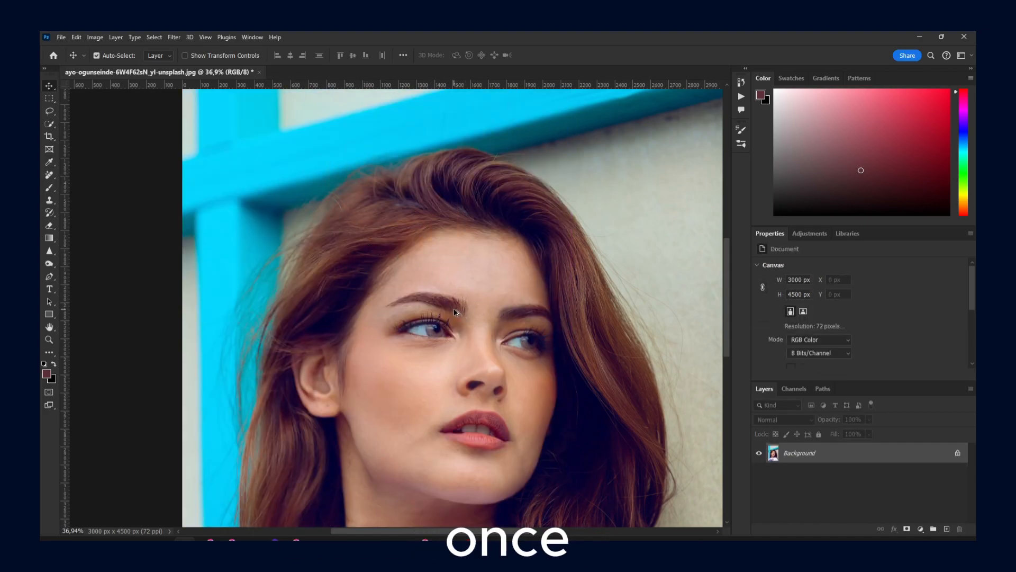
{"action": "left_click_drag", "start_coordinate": [448, 306], "coordinate": [451, 302]}
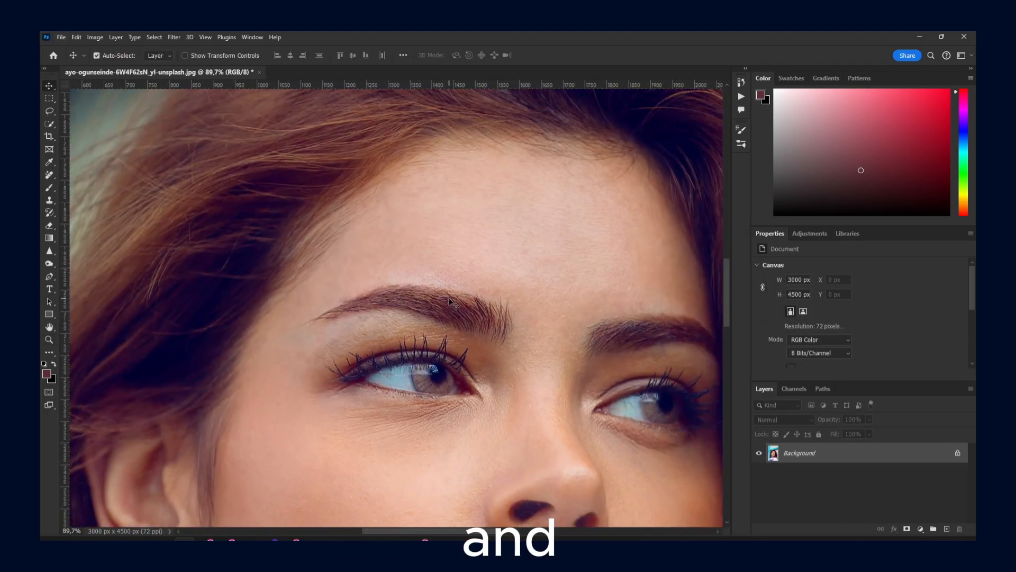
Step: Pan the magnified portrait to bring both eyes and the nose into view
{"action": "scroll", "coordinate": [429, 490], "scroll_direction": "right", "scroll_amount": 3}
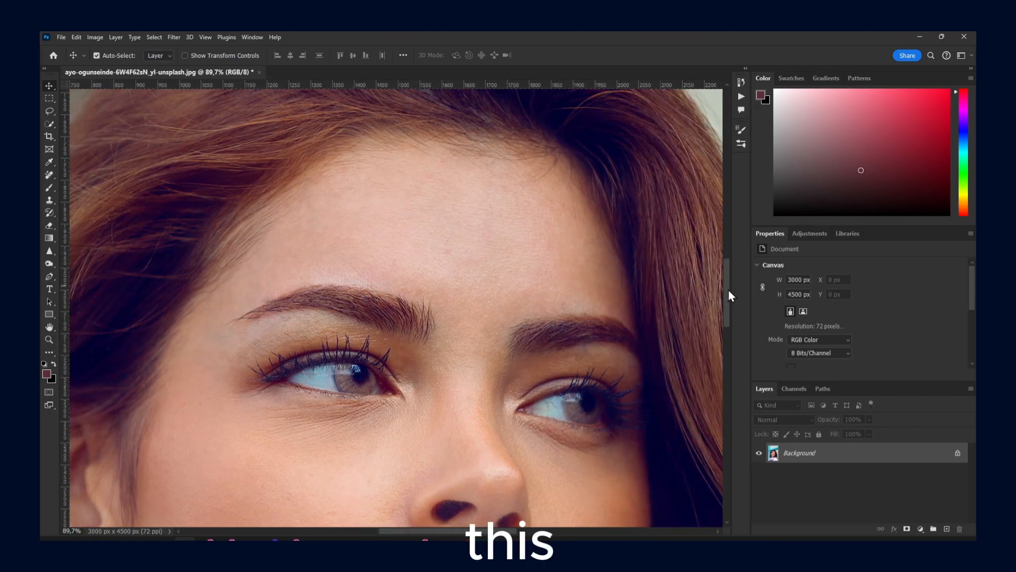
{"action": "scroll", "coordinate": [365, 269], "scroll_direction": "down", "scroll_amount": 1}
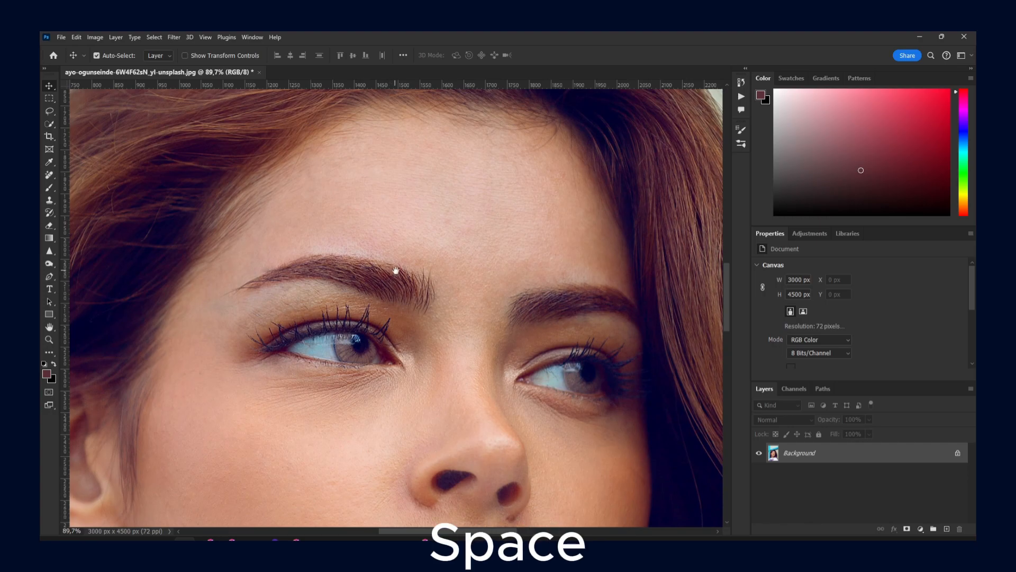
{"action": "left_click_drag", "start_coordinate": [399, 274], "coordinate": [347, 291]}
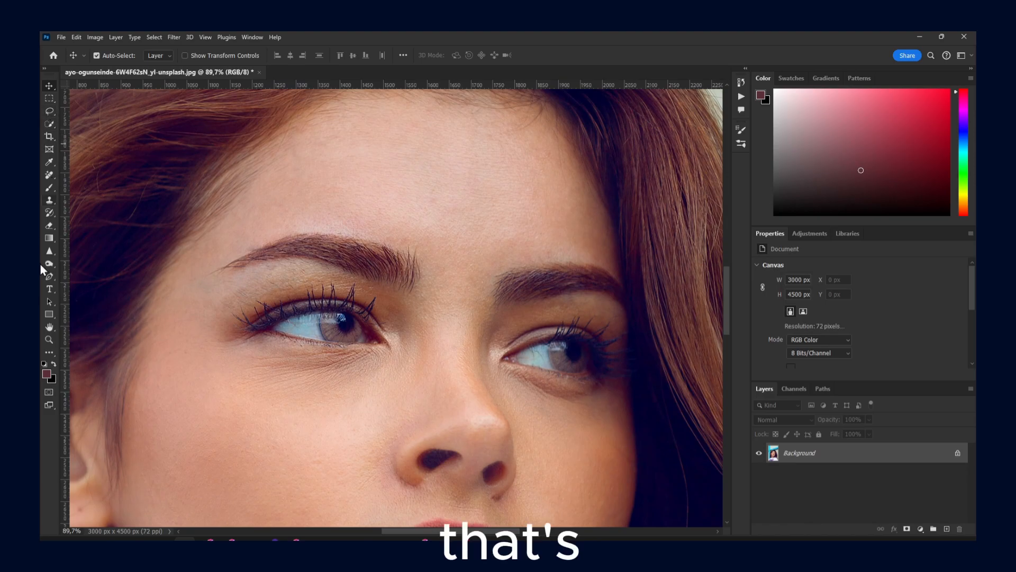
Step: Fill the screen with the portrait and zoom repeatedly in and out around the face to about 30%
{"action": "left_click", "coordinate": [50, 341]}
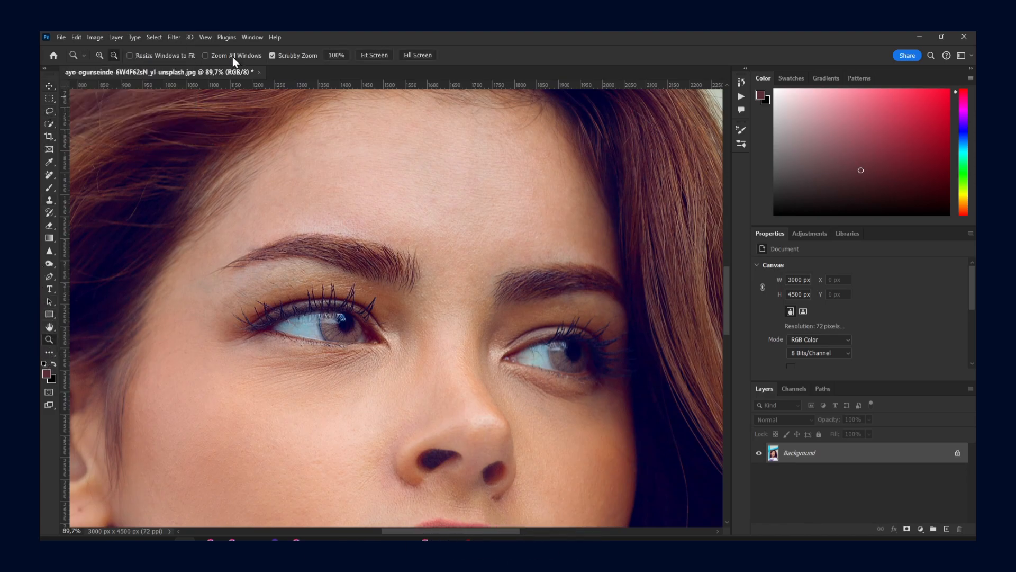
{"action": "left_click", "coordinate": [408, 55]}
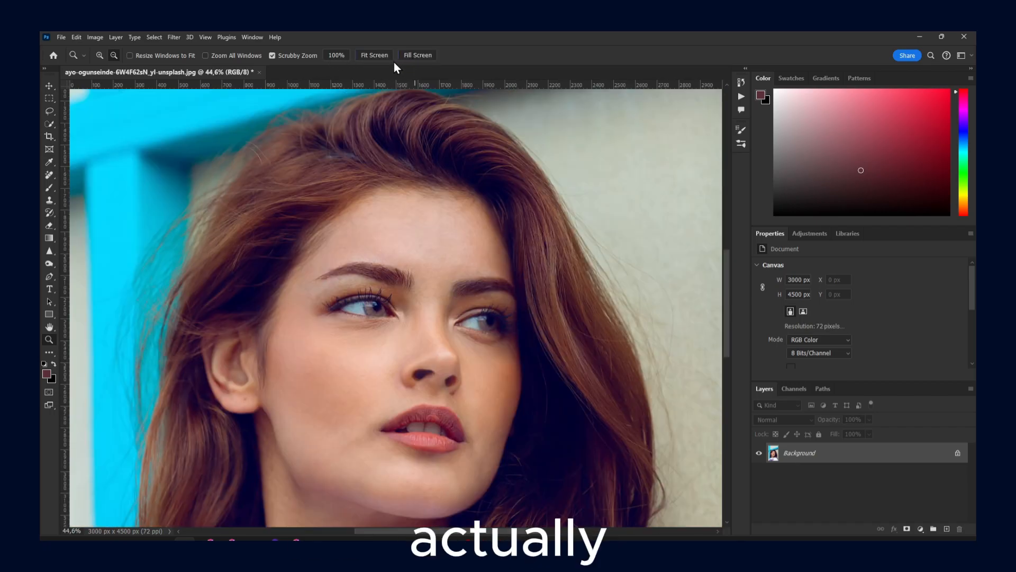
{"action": "scroll", "coordinate": [403, 216], "scroll_direction": "down", "scroll_amount": 1}
{"action": "scroll", "coordinate": [444, 237], "scroll_direction": "right", "scroll_amount": 1}
{"action": "scroll", "coordinate": [442, 236], "scroll_direction": "up", "scroll_amount": 1}
{"action": "scroll", "coordinate": [436, 235], "scroll_direction": "down", "scroll_amount": 1}
{"action": "scroll", "coordinate": [293, 245], "scroll_direction": "up", "scroll_amount": 2}
{"action": "scroll", "coordinate": [293, 245], "scroll_direction": "down", "scroll_amount": 7}
{"action": "scroll", "coordinate": [222, 258], "scroll_direction": "up", "scroll_amount": 5}
{"action": "scroll", "coordinate": [222, 259], "scroll_direction": "down", "scroll_amount": 5}
Step: Activate the Move tool and zoom repeatedly in and out on the portrait to about 21%
{"action": "left_click", "coordinate": [49, 86]}
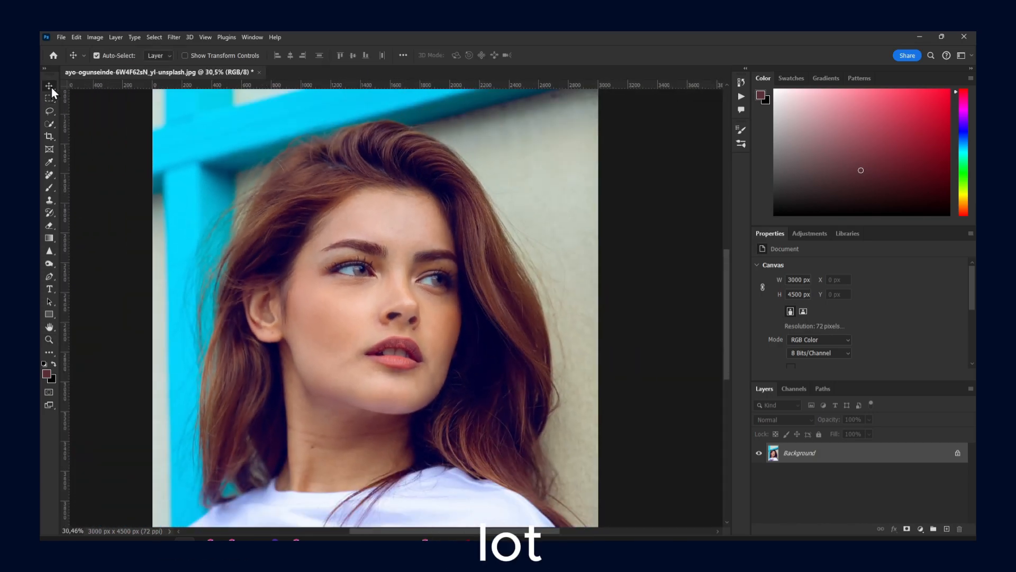
{"action": "scroll", "coordinate": [309, 273], "scroll_direction": "down", "scroll_amount": 2}
{"action": "scroll", "coordinate": [317, 248], "scroll_direction": "up", "scroll_amount": 3}
{"action": "scroll", "coordinate": [318, 248], "scroll_direction": "down", "scroll_amount": 3}
{"action": "scroll", "coordinate": [318, 247], "scroll_direction": "up", "scroll_amount": 2}
{"action": "scroll", "coordinate": [313, 247], "scroll_direction": "down", "scroll_amount": 2}
{"action": "scroll", "coordinate": [313, 246], "scroll_direction": "up", "scroll_amount": 2}
{"action": "scroll", "coordinate": [325, 233], "scroll_direction": "down", "scroll_amount": 3}
{"action": "scroll", "coordinate": [325, 233], "scroll_direction": "up", "scroll_amount": 1}
{"action": "scroll", "coordinate": [324, 232], "scroll_direction": "down", "scroll_amount": 3}
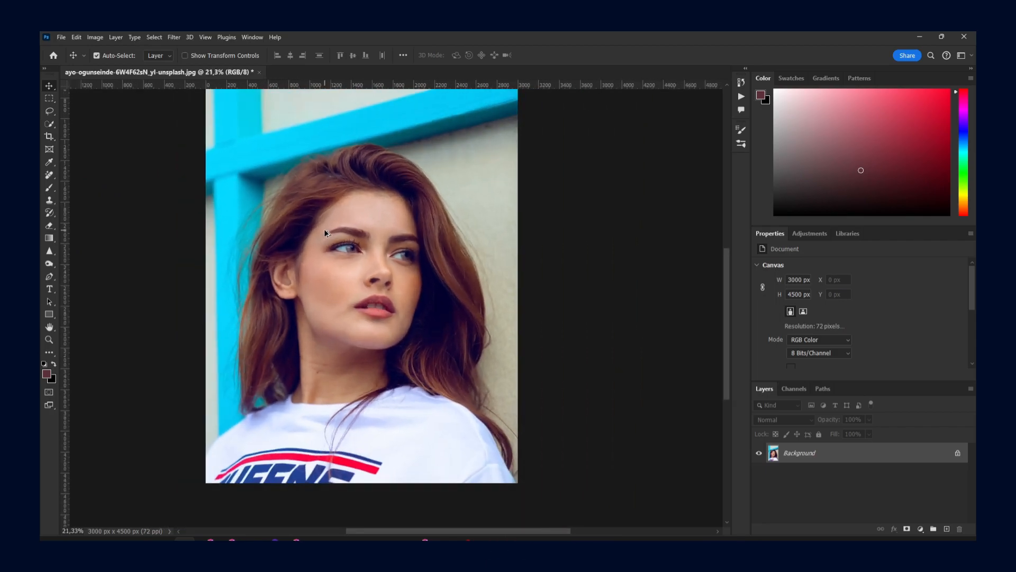
Step: Zoom in on the face and hair to about 42% while keeping the Move tool active
{"action": "left_click_drag", "start_coordinate": [333, 241], "coordinate": [338, 230]}
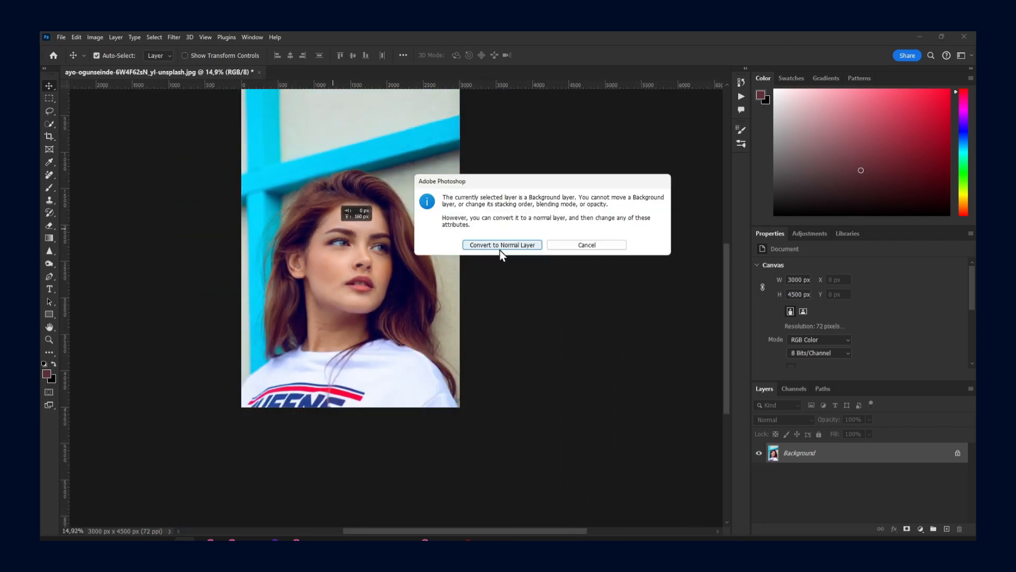
{"action": "key", "text": "Escape"}
{"action": "key", "text": "alt+space"}
{"action": "scroll", "coordinate": [449, 234], "scroll_direction": "up", "scroll_amount": 1}
{"action": "left_click_drag", "start_coordinate": [348, 260], "coordinate": [237, 90]}
{"action": "mouse_move", "coordinate": [339, 245]}
{"action": "left_mouse_down"}
{"action": "mouse_move", "coordinate": [447, 265]}
{"action": "mouse_move", "coordinate": [390, 257]}
{"action": "mouse_move", "coordinate": [325, 278]}
{"action": "mouse_move", "coordinate": [430, 289]}
{"action": "mouse_move", "coordinate": [341, 239]}
{"action": "left_mouse_up"}
Step: Try again to move the Background layer with the Move tool
{"action": "left_click", "coordinate": [48, 86]}
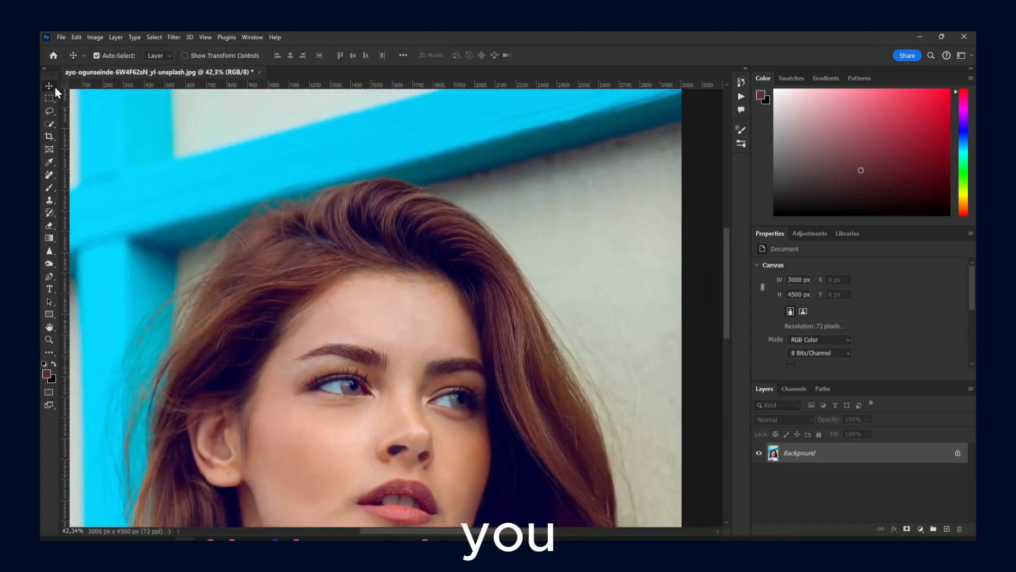
{"action": "left_click_drag", "start_coordinate": [343, 274], "coordinate": [438, 279]}
{"action": "left_click", "coordinate": [565, 241]}
{"action": "left_click", "coordinate": [565, 244]}
{"action": "left_click", "coordinate": [609, 245]}
Step: Duplicate the Background layer twice, offsetting the last copy to X 120 px and Y -548 px
{"action": "key", "text": "ctrl+space"}
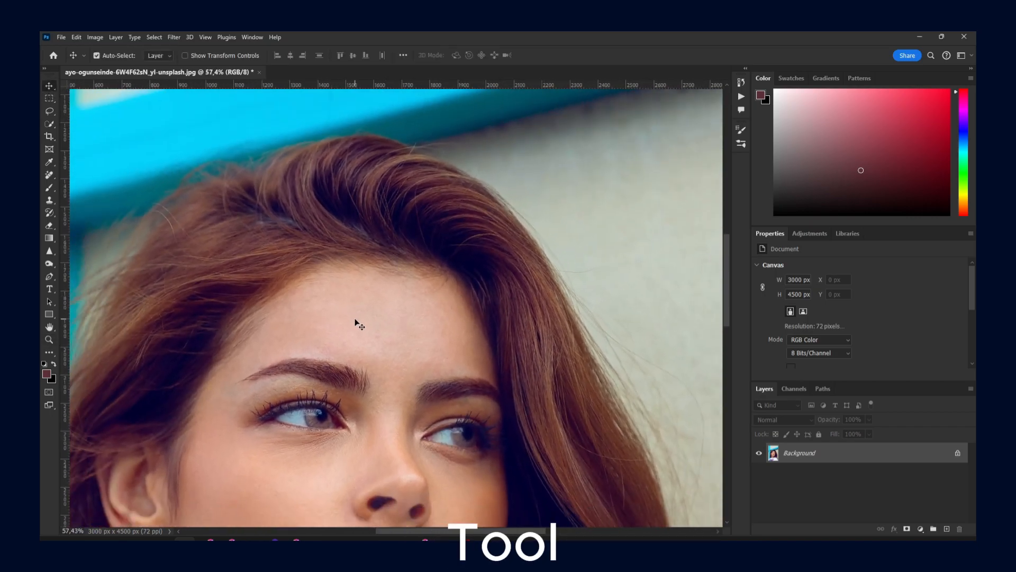
{"action": "left_click_drag", "start_coordinate": [394, 334], "coordinate": [423, 254]}
{"action": "left_click_drag", "start_coordinate": [286, 296], "coordinate": [302, 242]}
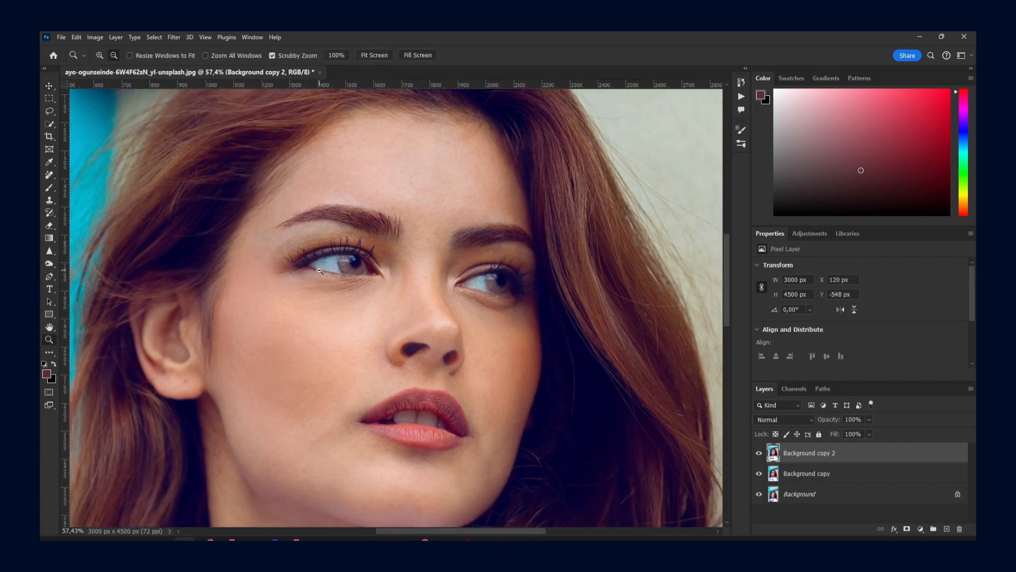
Step: Activate the Move tool, zoom in to about 118%, and move the Background copy 2 layer to X 33 px and Y -565 px
{"action": "left_click", "coordinate": [48, 337]}
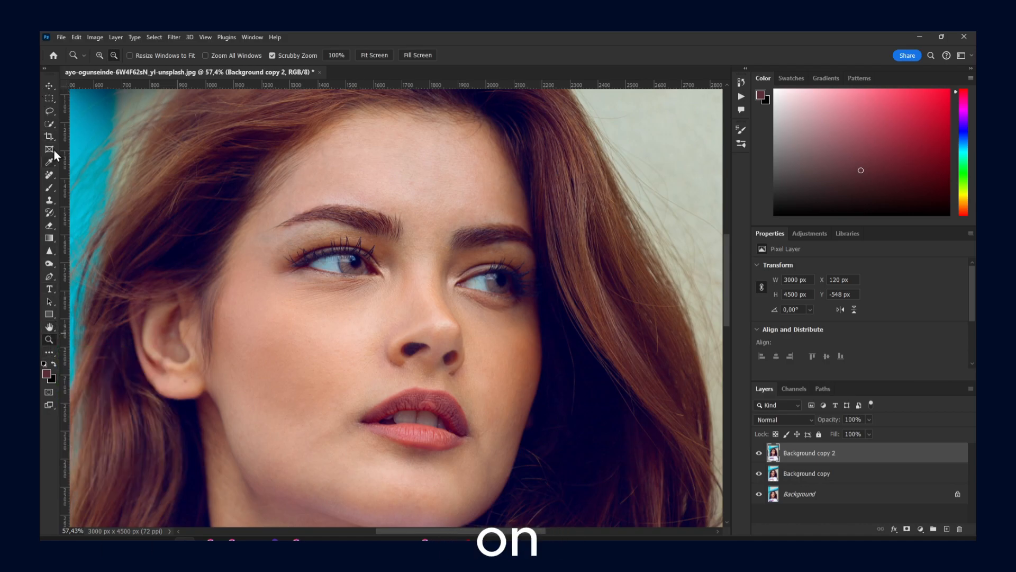
{"action": "left_click", "coordinate": [48, 86]}
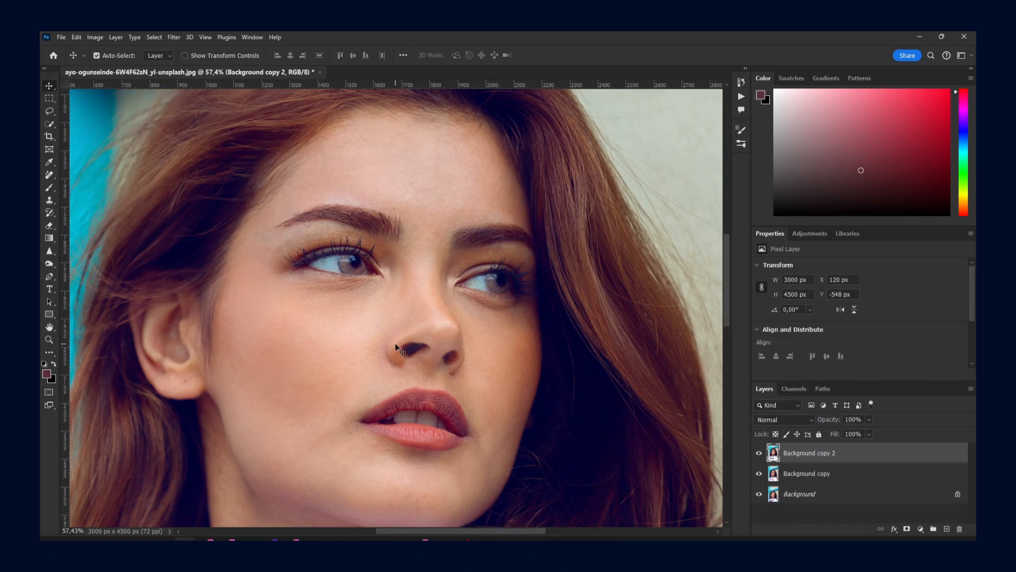
{"action": "scroll", "coordinate": [395, 344], "scroll_direction": "up", "scroll_amount": 5}
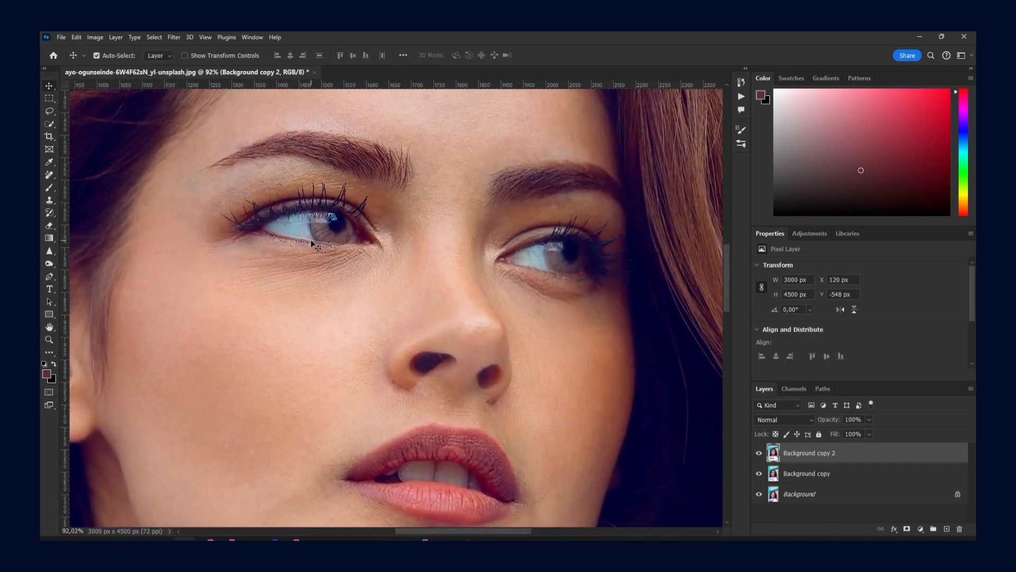
{"action": "left_click_drag", "start_coordinate": [327, 228], "coordinate": [349, 241]}
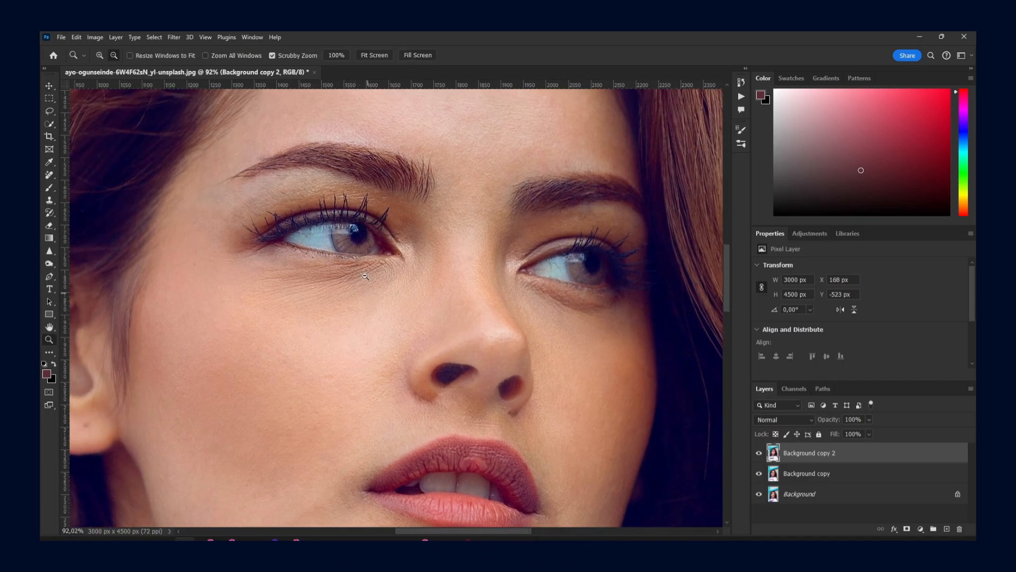
{"action": "scroll", "coordinate": [365, 286], "scroll_direction": "up", "scroll_amount": 2}
{"action": "left_click_drag", "start_coordinate": [449, 288], "coordinate": [370, 262]}
{"action": "key", "text": "z"}
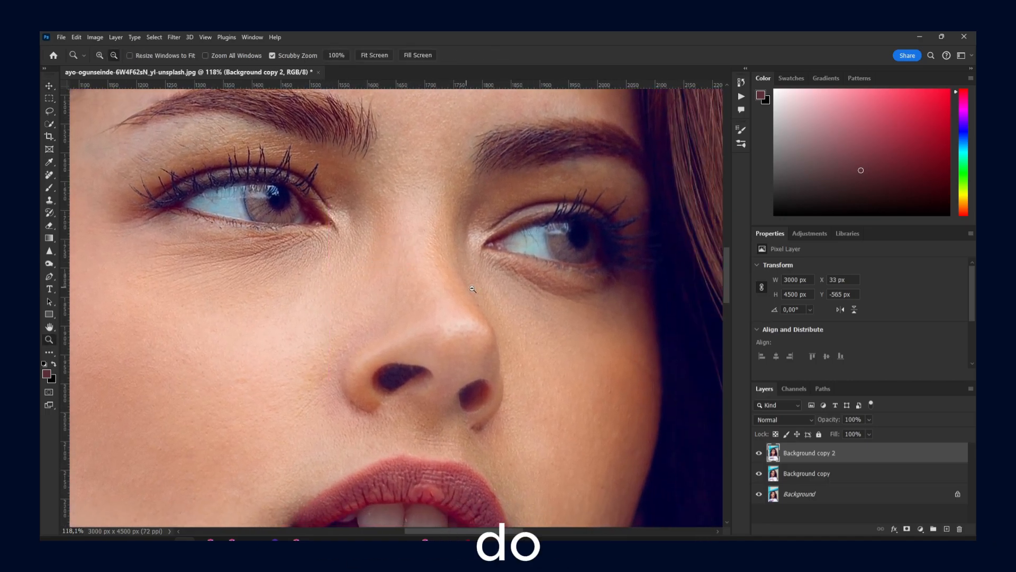
{"action": "left_click_drag", "start_coordinate": [477, 286], "coordinate": [360, 236]}
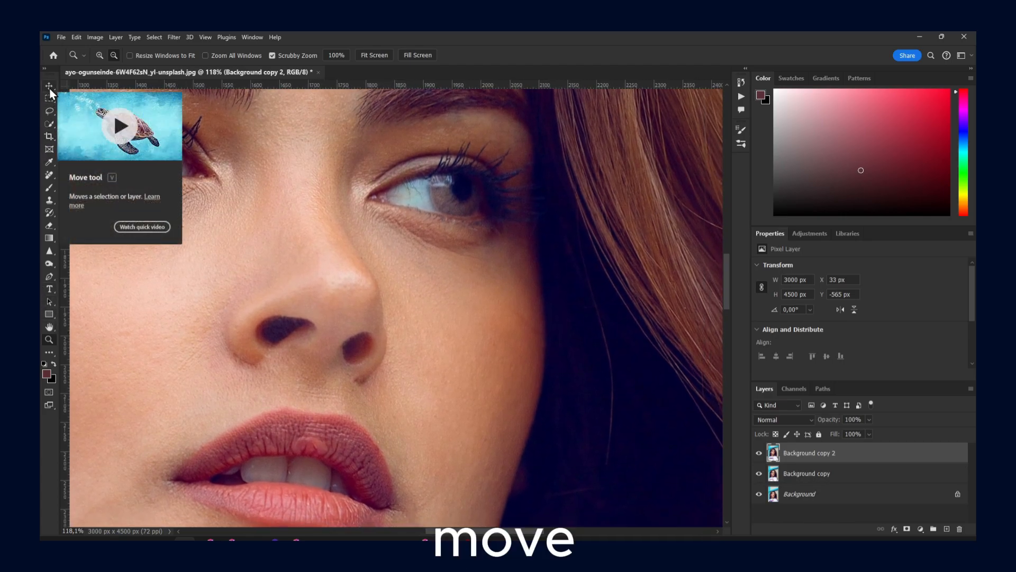
Step: Activate the Move tool, switch temporarily to the Clone Stamp tool, and return to the Move tool
{"action": "key", "text": "v"}
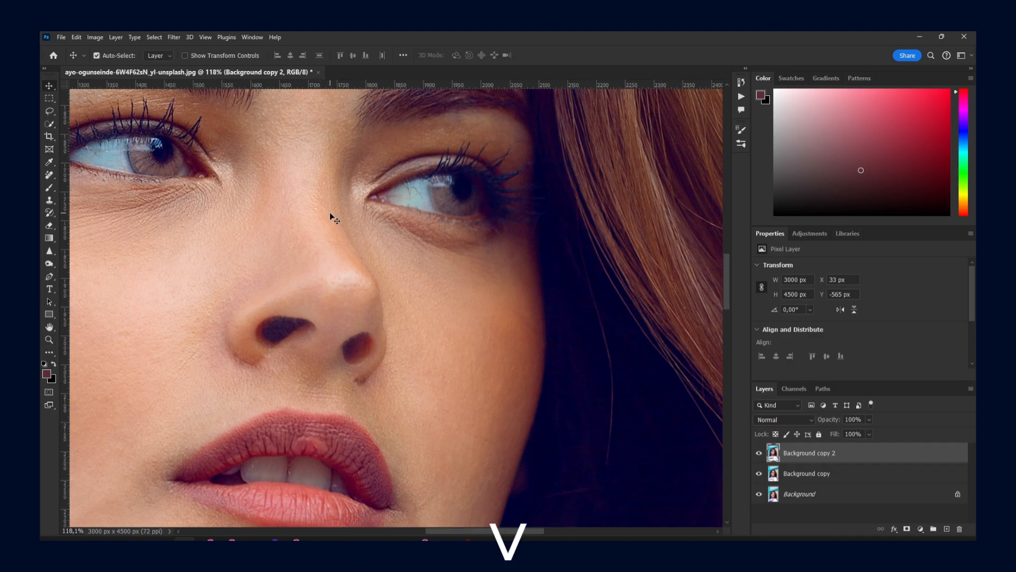
{"action": "key", "text": "s"}
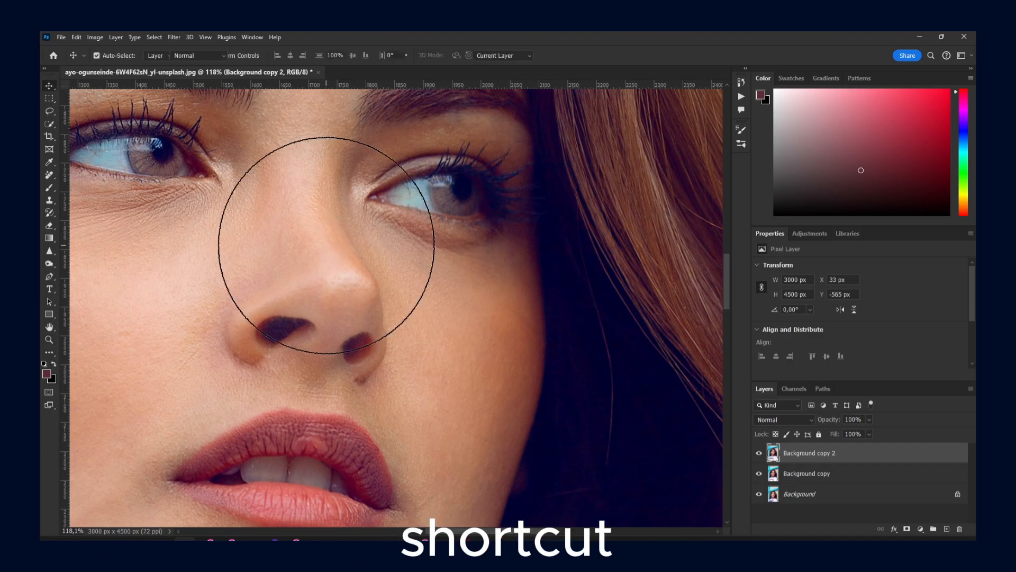
{"action": "left_click", "coordinate": [49, 87]}
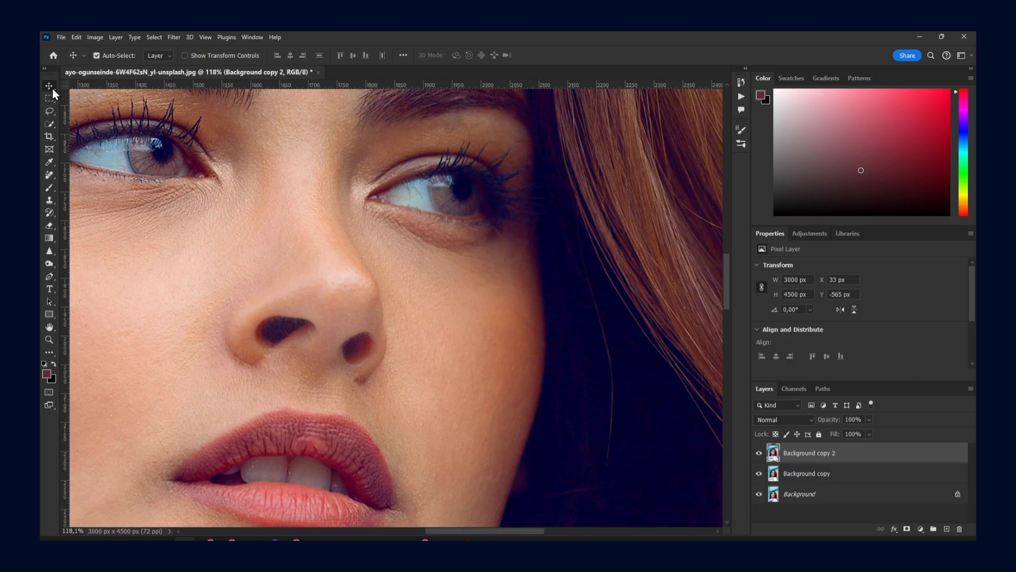
{"action": "mouse_move", "coordinate": [50, 91]}
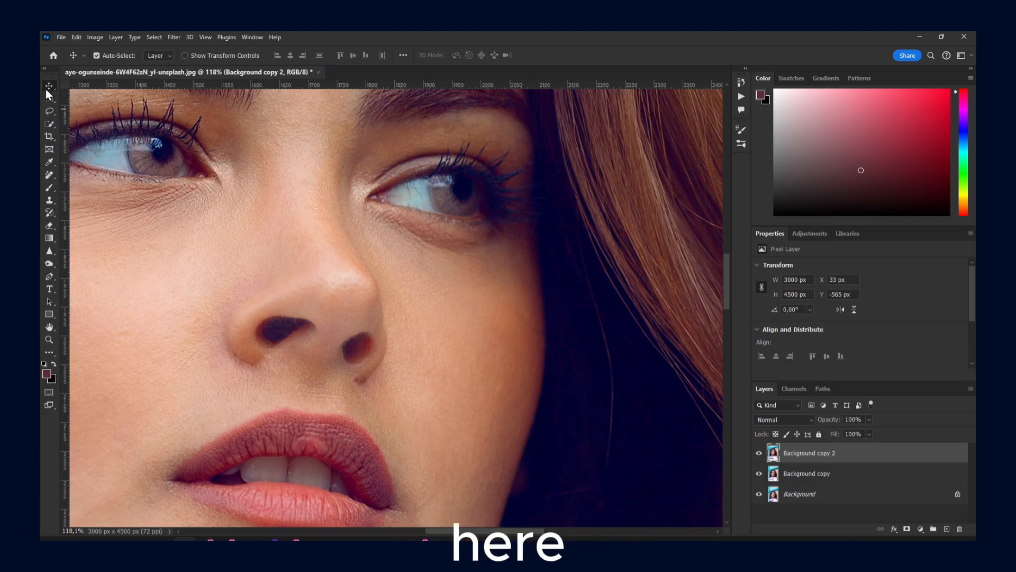
Step: Open the Preferences and look through the General to Cursors pages for the setting that shows tool tooltips
{"action": "left_click", "coordinate": [76, 37]}
{"action": "mouse_move", "coordinate": [184, 455]}
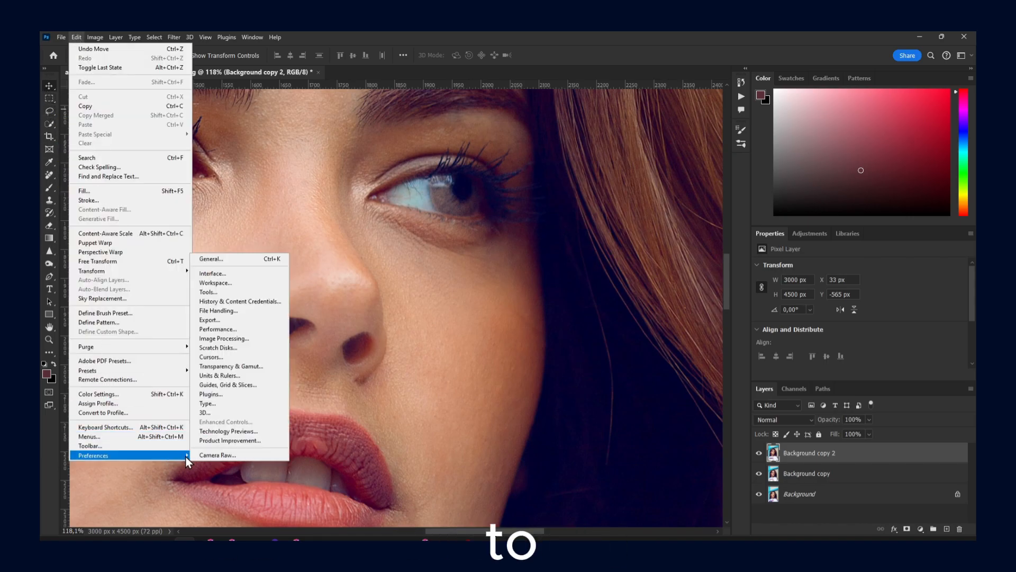
{"action": "left_click", "coordinate": [214, 258]}
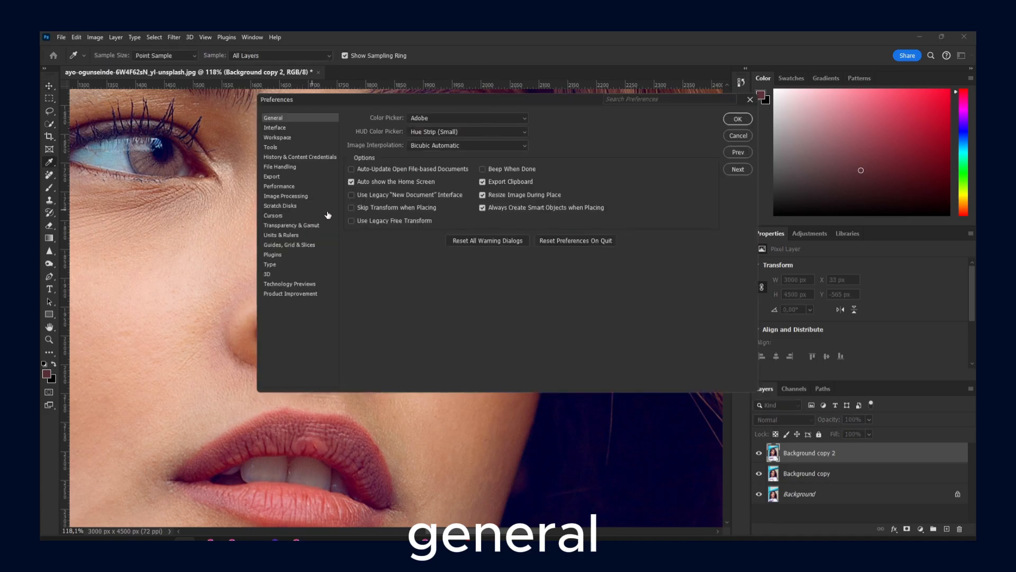
{"action": "left_click", "coordinate": [288, 130]}
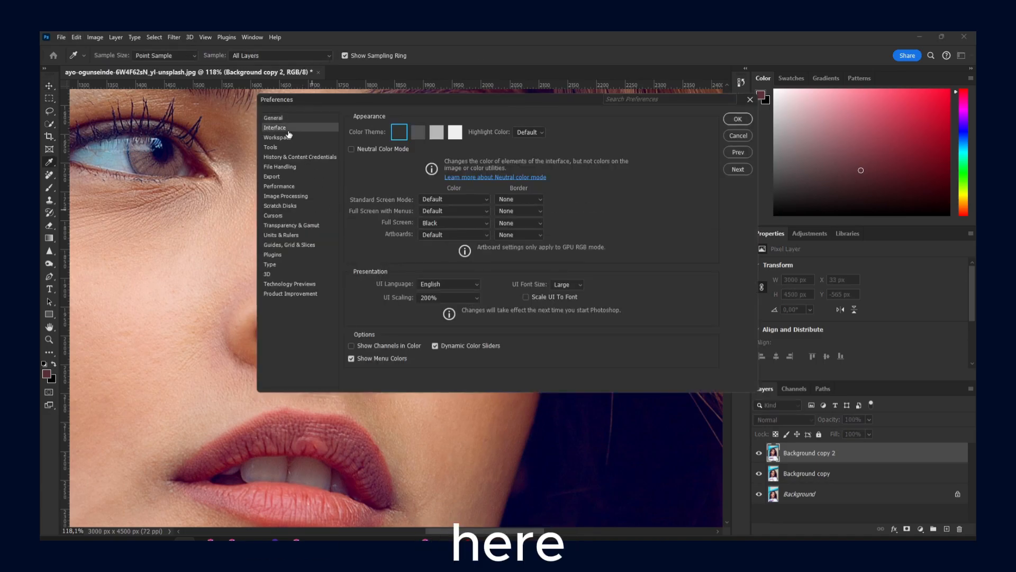
{"action": "left_click", "coordinate": [288, 139]}
{"action": "left_click", "coordinate": [289, 148]}
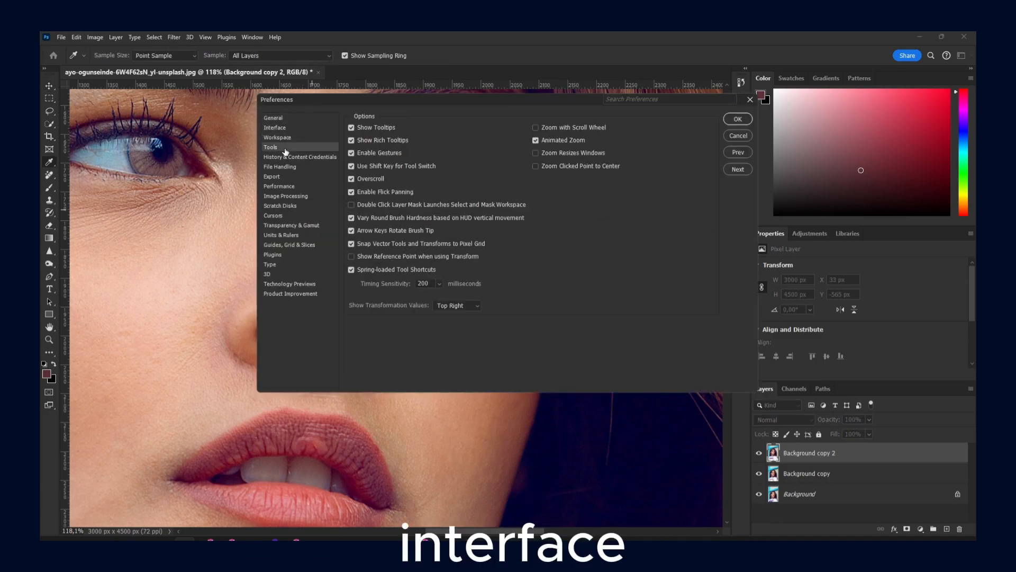
{"action": "left_click", "coordinate": [289, 158]}
{"action": "left_click", "coordinate": [294, 176]}
{"action": "left_click", "coordinate": [294, 188]}
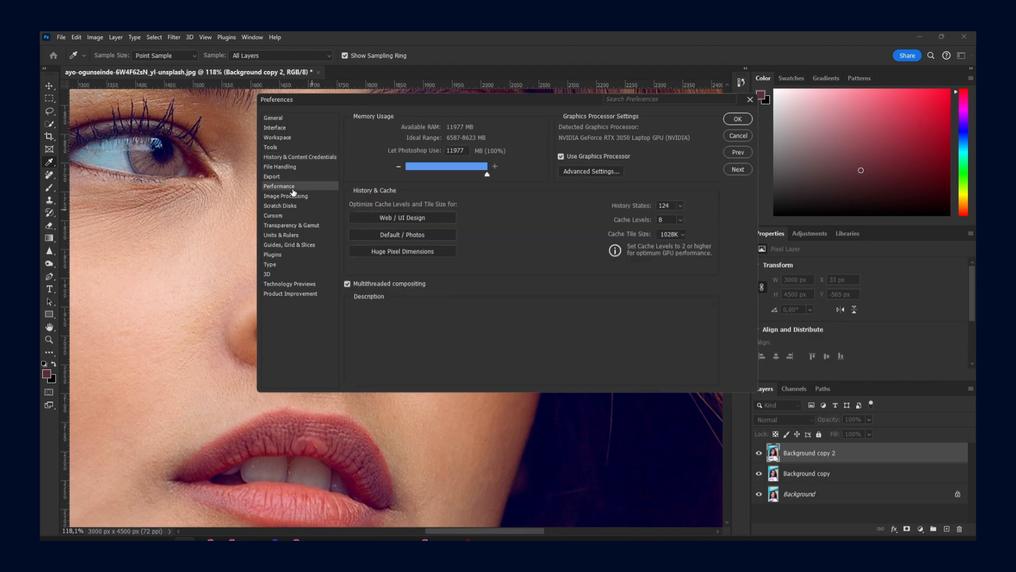
{"action": "left_click", "coordinate": [295, 205]}
{"action": "left_click", "coordinate": [285, 216]}
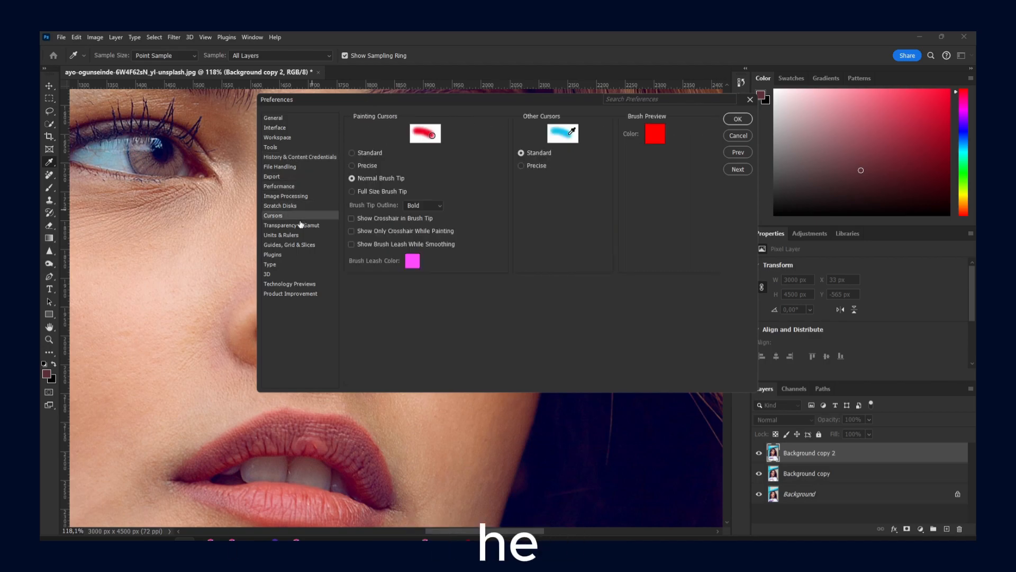
Step: Recheck the File Handling, History & Content Credentials, Tools, Workspace and Interface preferences for the tooltip setting
{"action": "left_click", "coordinate": [284, 166]}
{"action": "left_click", "coordinate": [284, 157]}
{"action": "left_click", "coordinate": [281, 147]}
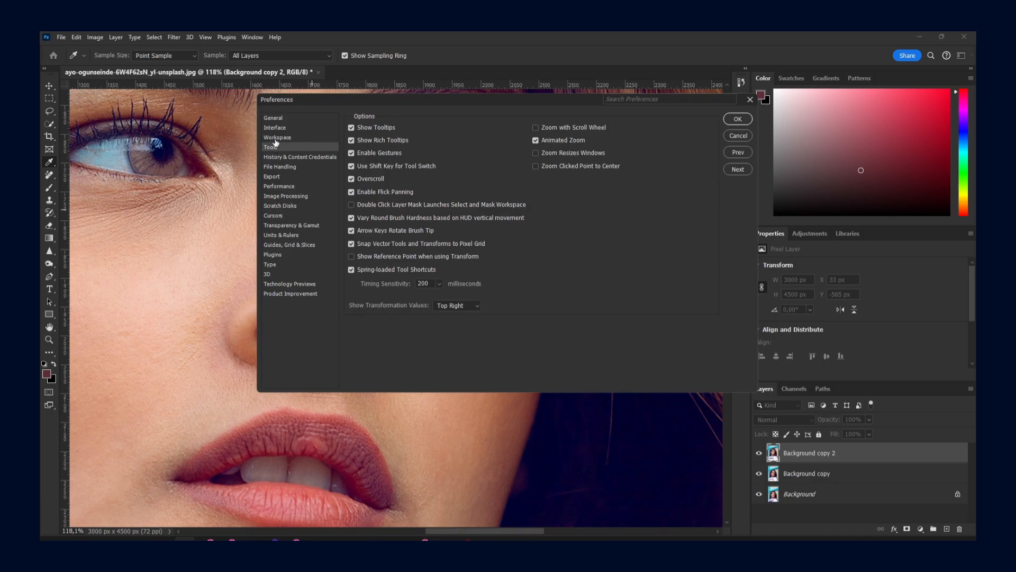
{"action": "left_click", "coordinate": [282, 158]}
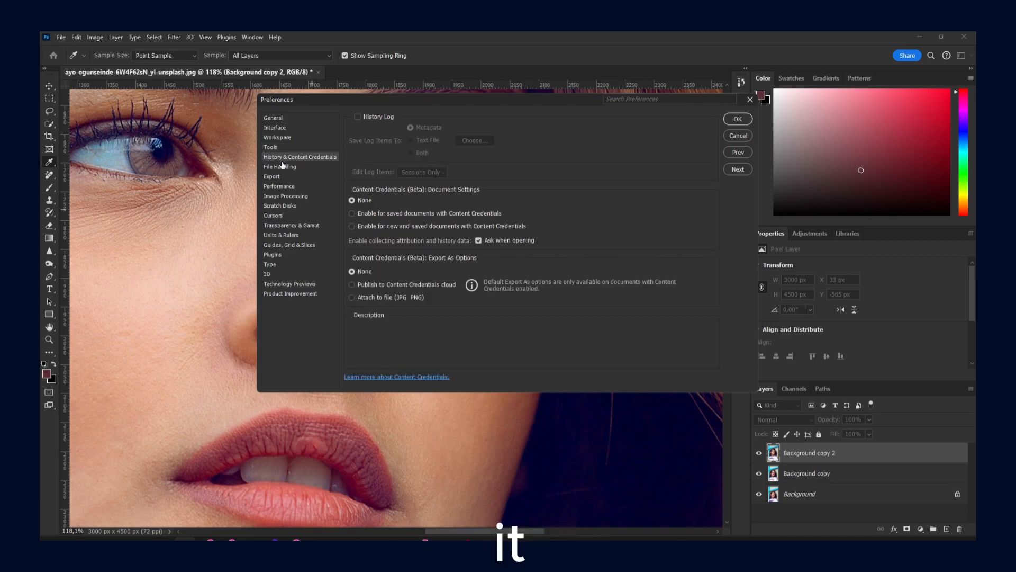
{"action": "left_click", "coordinate": [280, 137]}
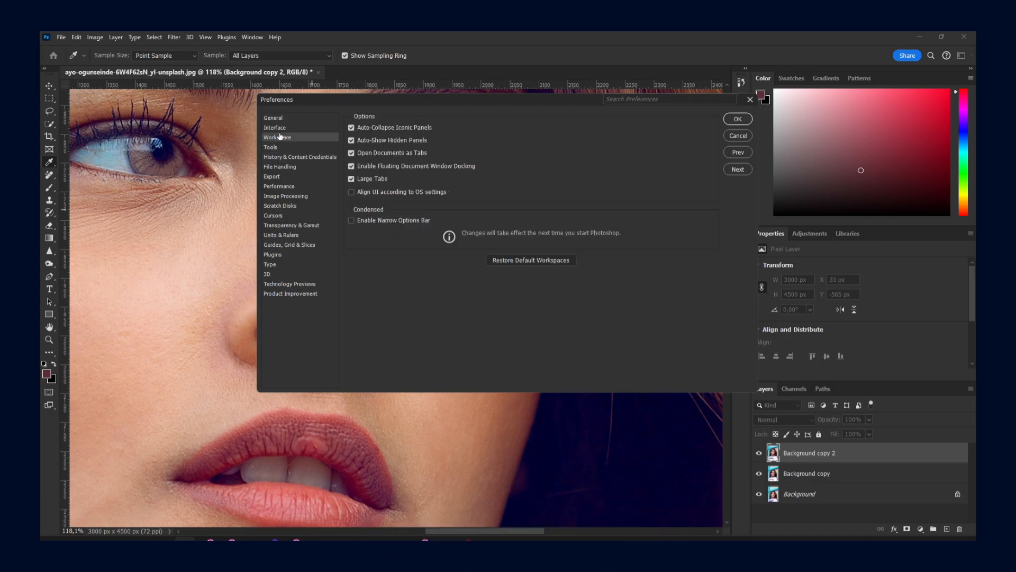
{"action": "left_click", "coordinate": [280, 129]}
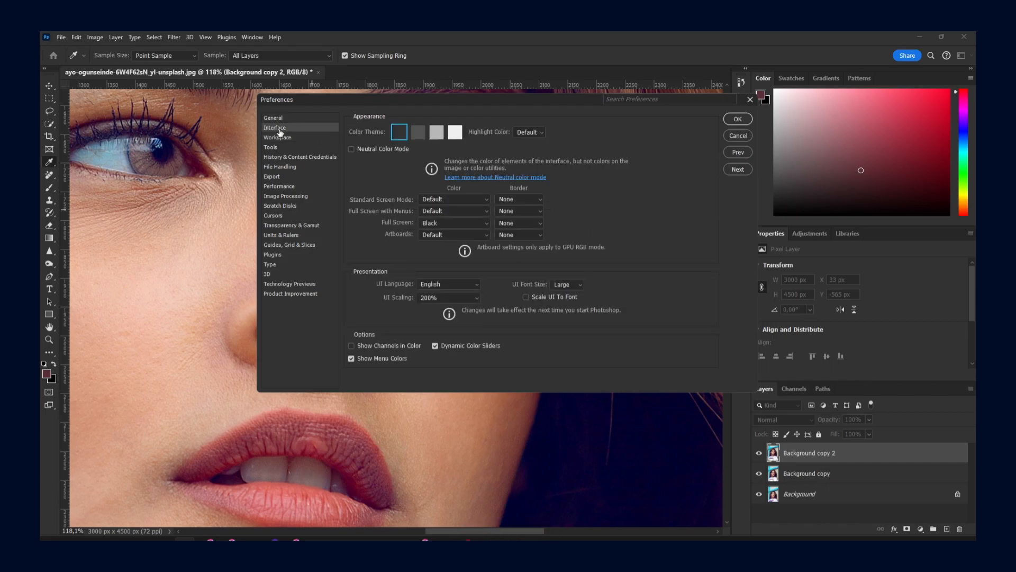
{"action": "left_click", "coordinate": [299, 293]}
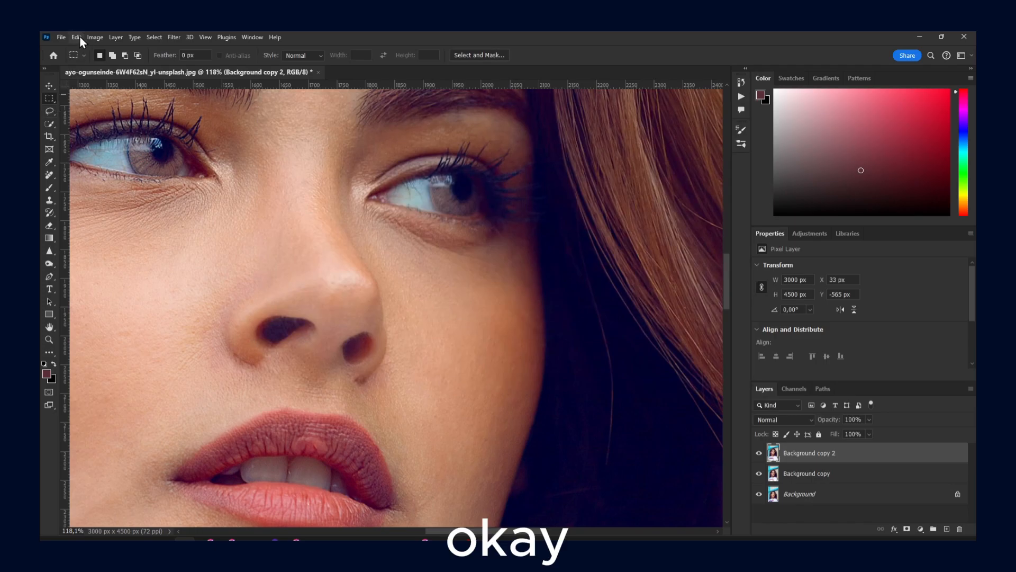
Step: Enable Show Tooltips and Show Rich Tooltips in the Tools preferences and apply the change
{"action": "left_click", "coordinate": [74, 34]}
{"action": "mouse_move", "coordinate": [136, 455]}
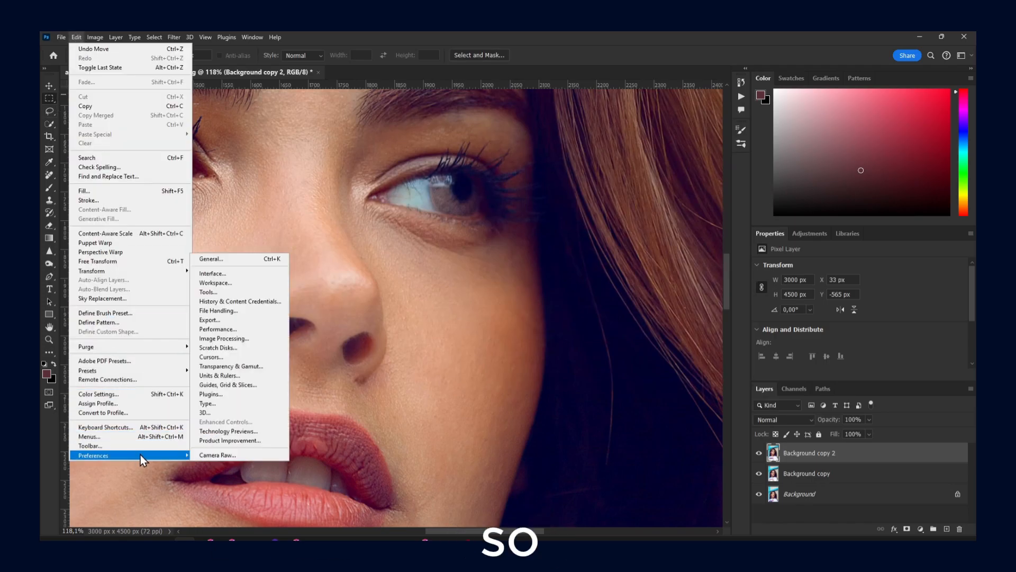
{"action": "left_click", "coordinate": [224, 259]}
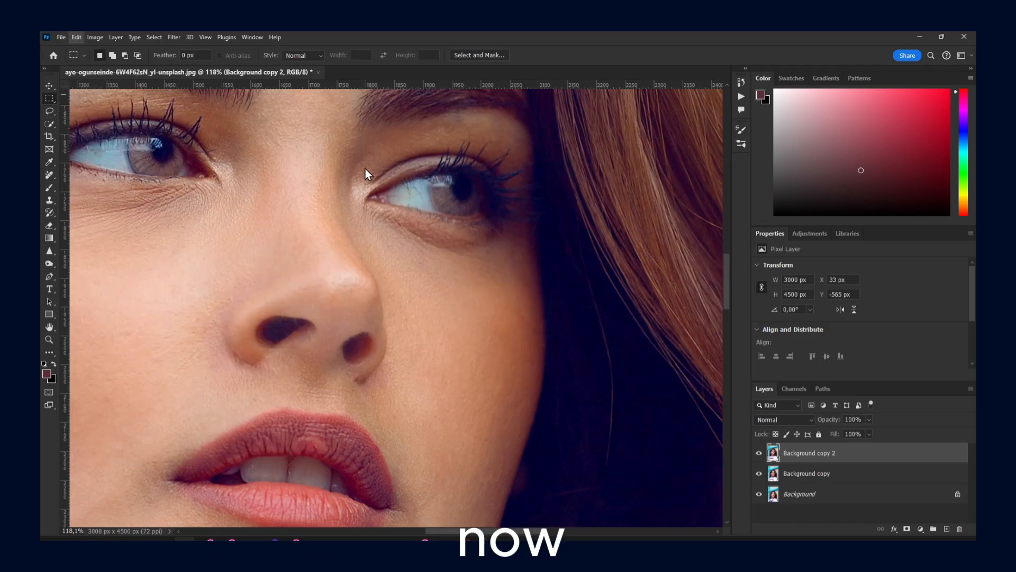
{"action": "left_click", "coordinate": [275, 148]}
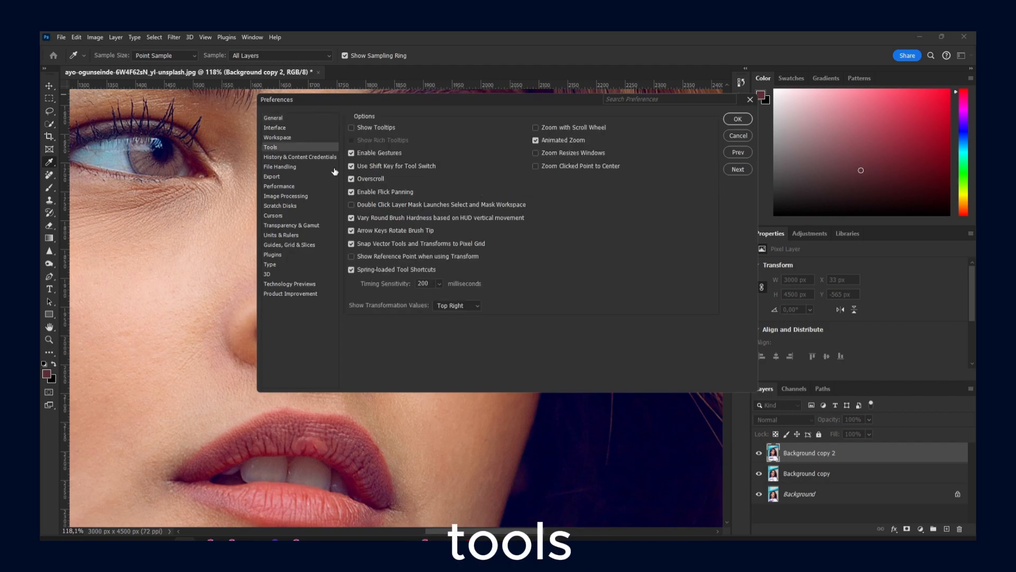
{"action": "left_click", "coordinate": [363, 129]}
{"action": "left_click", "coordinate": [376, 142]}
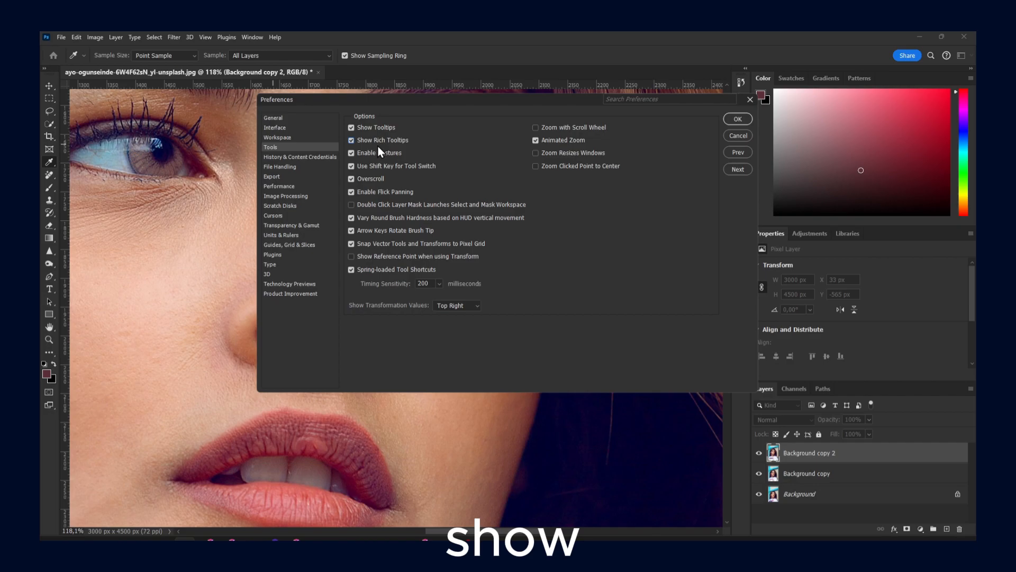
{"action": "left_click", "coordinate": [737, 118]}
Step: Go through the toolbar's tools, including Crop, Eyedropper, Clone Stamp, Gradient and Lasso, to examine their tooltips and shortcuts
{"action": "key", "text": "m"}
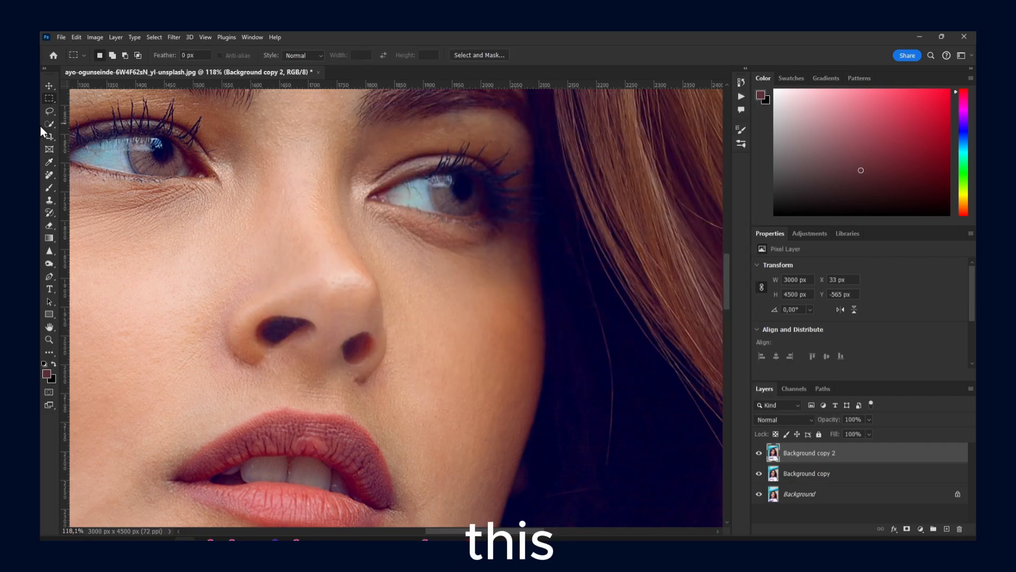
{"action": "left_click", "coordinate": [49, 86]}
{"action": "left_click", "coordinate": [50, 136]}
{"action": "left_click", "coordinate": [50, 162]}
{"action": "left_click", "coordinate": [51, 201]}
{"action": "left_click", "coordinate": [52, 239]}
{"action": "left_click", "coordinate": [49, 159]}
{"action": "left_click", "coordinate": [50, 111]}
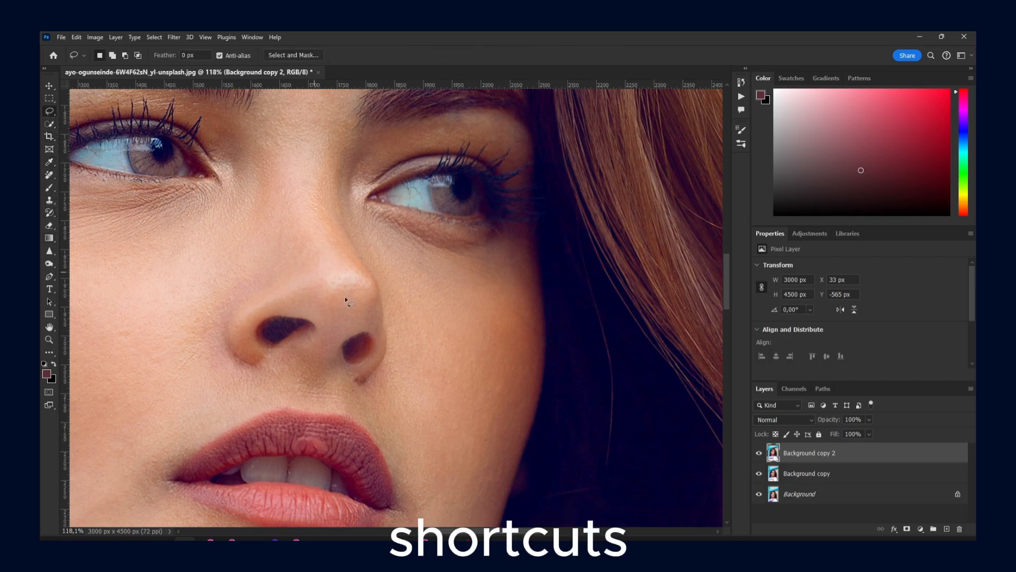
Step: Activate the Move tool, zoom out temporarily to about 77%, and move Background copy 2 to X 352 px and Y -944 px
{"action": "left_click", "coordinate": [50, 87]}
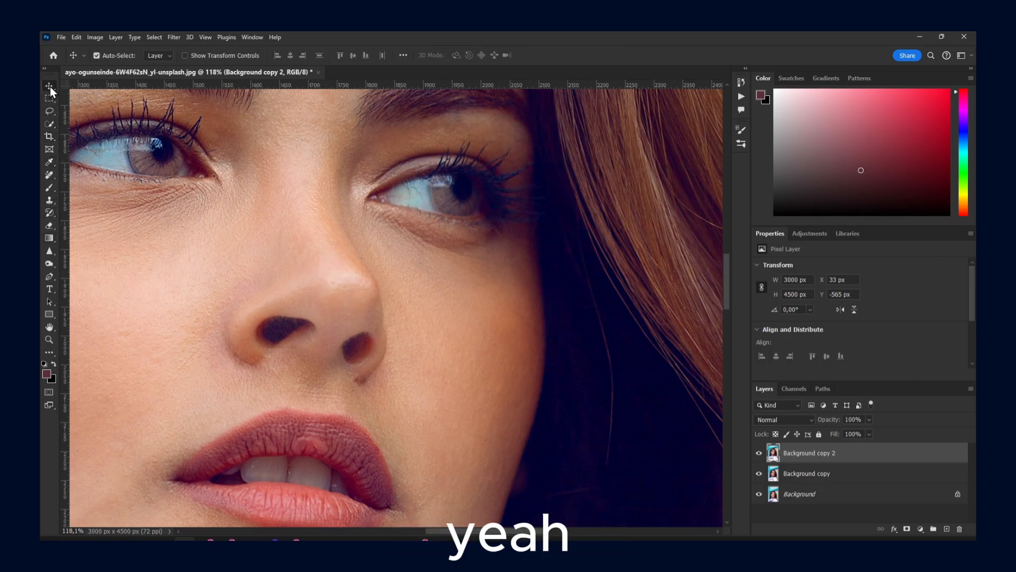
{"action": "key", "text": "ctrl+space"}
{"action": "left_click_drag", "start_coordinate": [299, 275], "coordinate": [289, 258]}
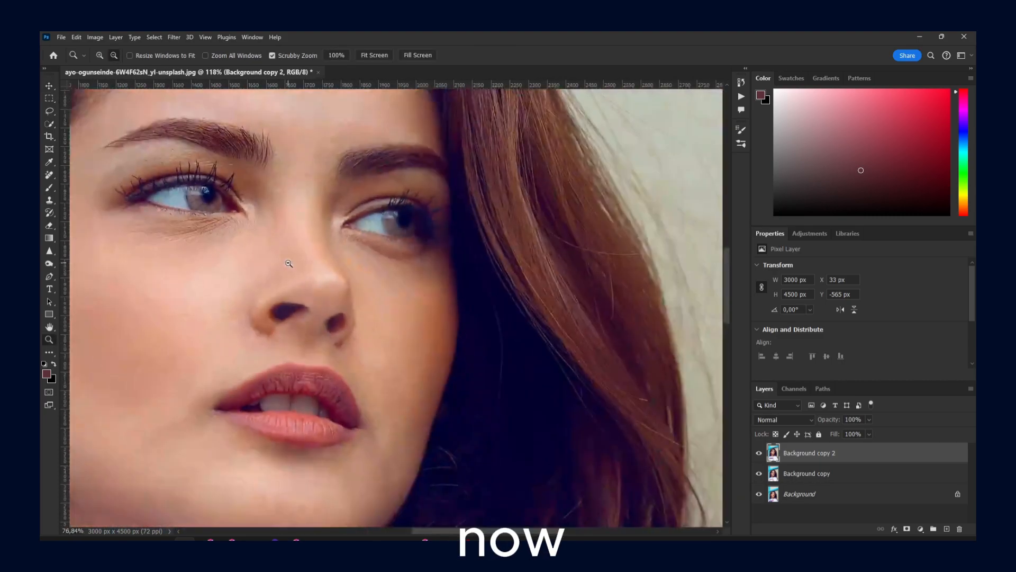
{"action": "left_click_drag", "start_coordinate": [195, 261], "coordinate": [332, 344]}
{"action": "left_click_drag", "start_coordinate": [464, 303], "coordinate": [488, 233]}
{"action": "left_click_drag", "start_coordinate": [439, 281], "coordinate": [426, 400]}
{"action": "left_click_drag", "start_coordinate": [349, 233], "coordinate": [418, 345]}
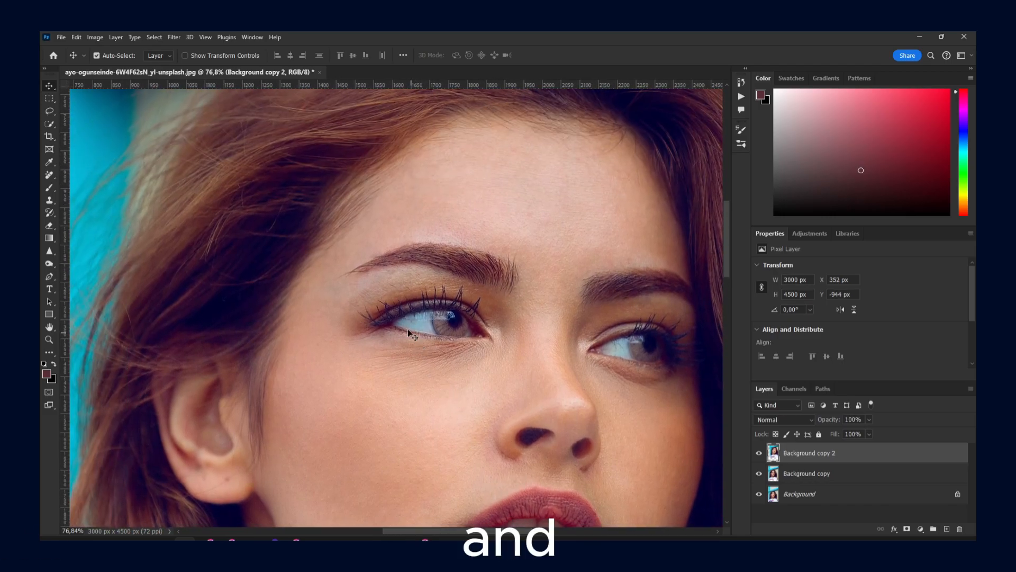
{"action": "left_click", "coordinate": [252, 37]}
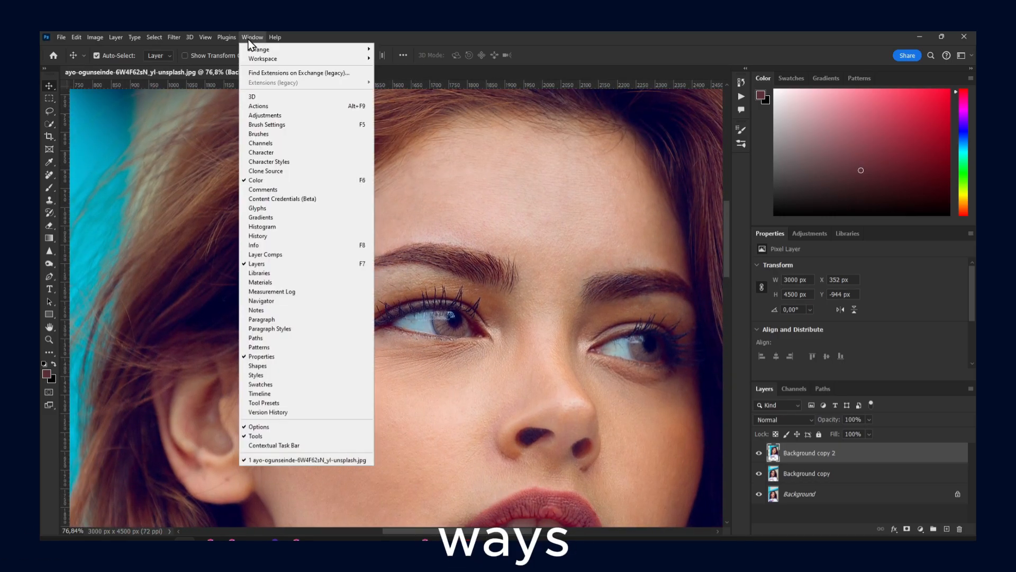
{"action": "left_click", "coordinate": [403, 55]}
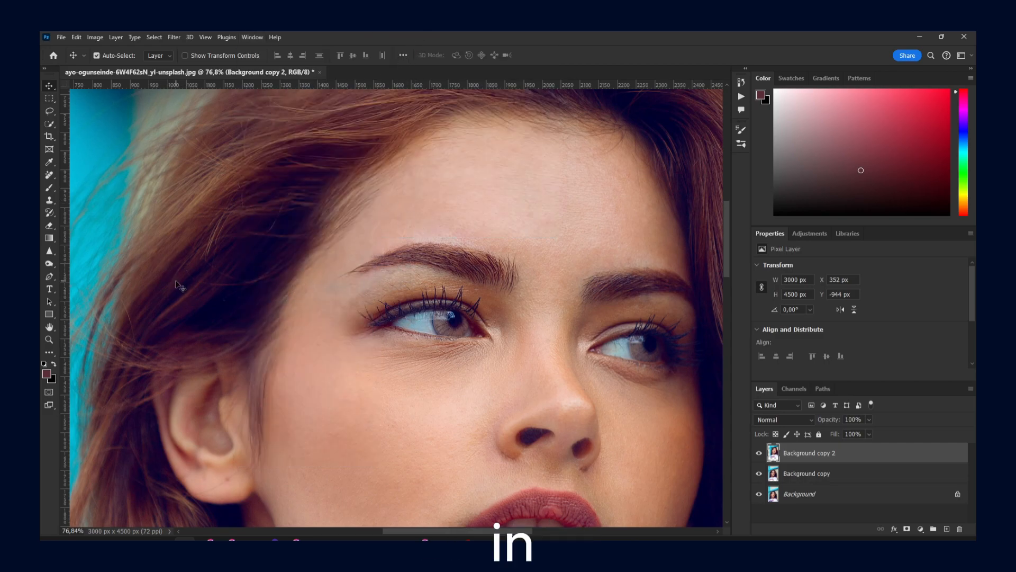
Step: Reposition Background copy 2 and duplicate it with the Move tool, placing the copy at X 0 px and Y -1198 px
{"action": "left_click_drag", "start_coordinate": [317, 283], "coordinate": [236, 229]}
{"action": "left_click_drag", "start_coordinate": [369, 272], "coordinate": [320, 232], "text": "alt"}
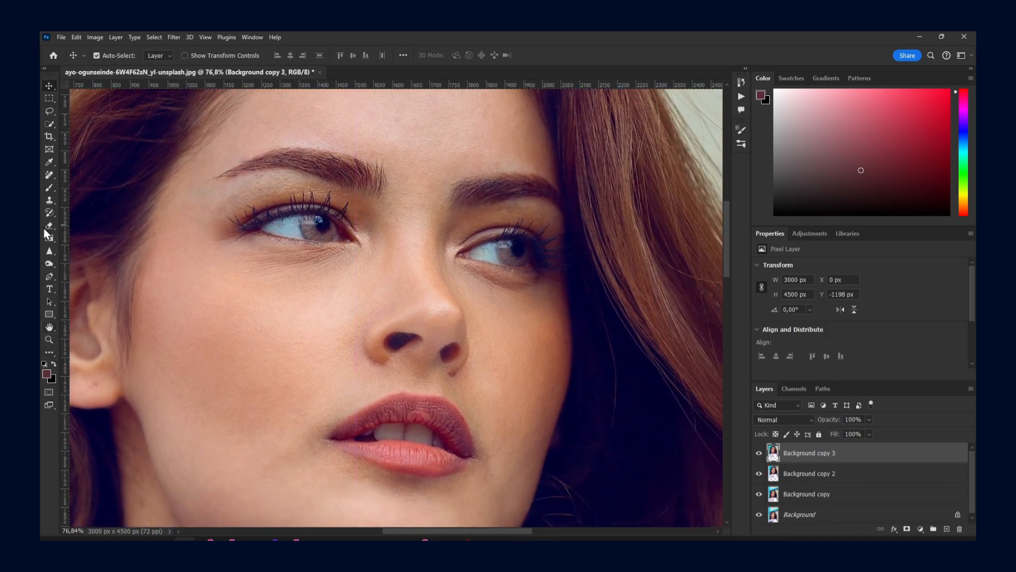
Step: Toggle the toolbar back and forth between its single-column and double-column layouts
{"action": "left_click", "coordinate": [44, 69]}
{"action": "left_click", "coordinate": [45, 69]}
{"action": "left_click", "coordinate": [44, 69]}
{"action": "left_click", "coordinate": [45, 69]}
Step: Reset the Essentials workspace to its default layout
{"action": "left_click", "coordinate": [244, 41]}
{"action": "mouse_move", "coordinate": [256, 52]}
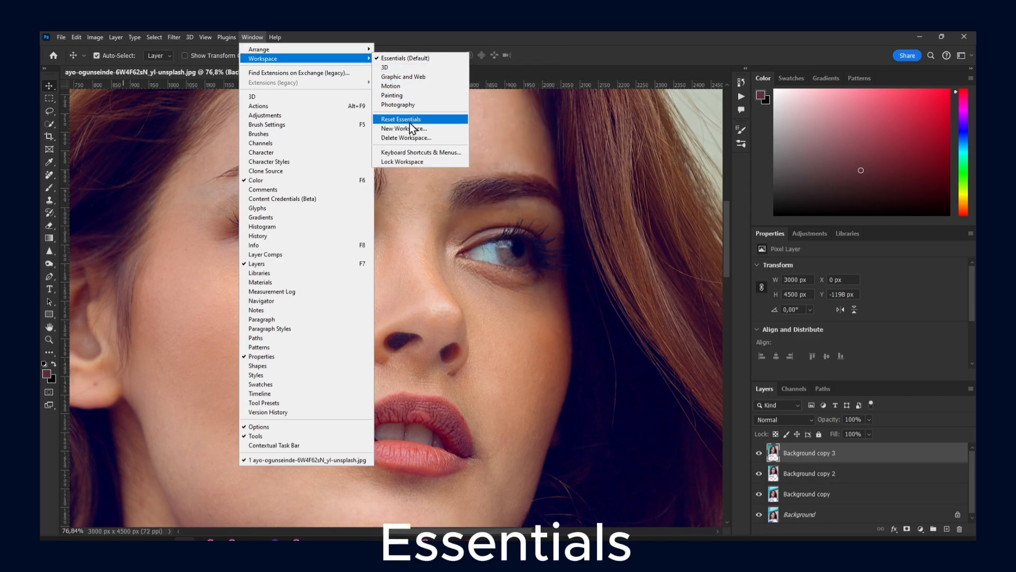
{"action": "left_click", "coordinate": [408, 120]}
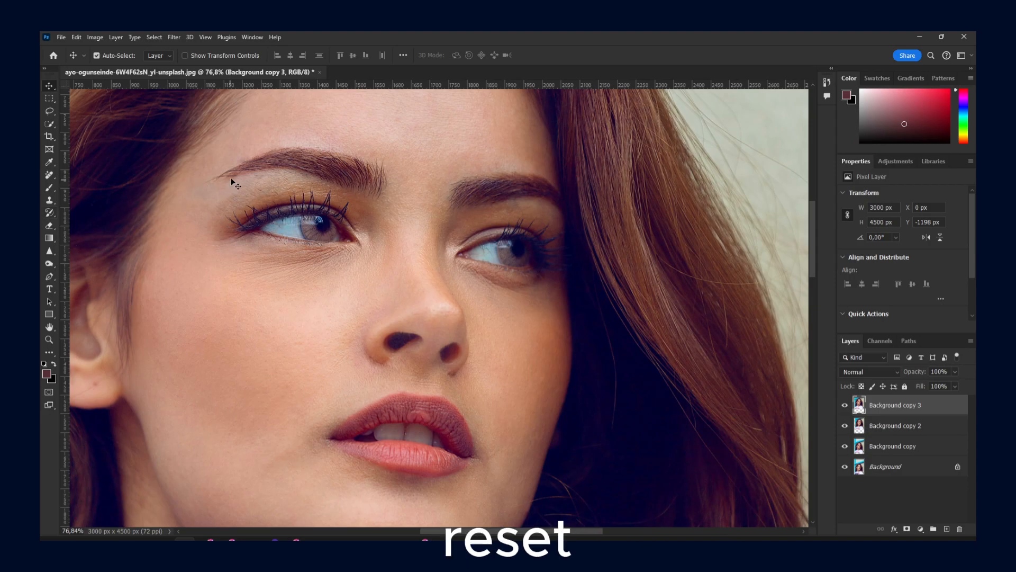
{"action": "left_click", "coordinate": [468, 543]}
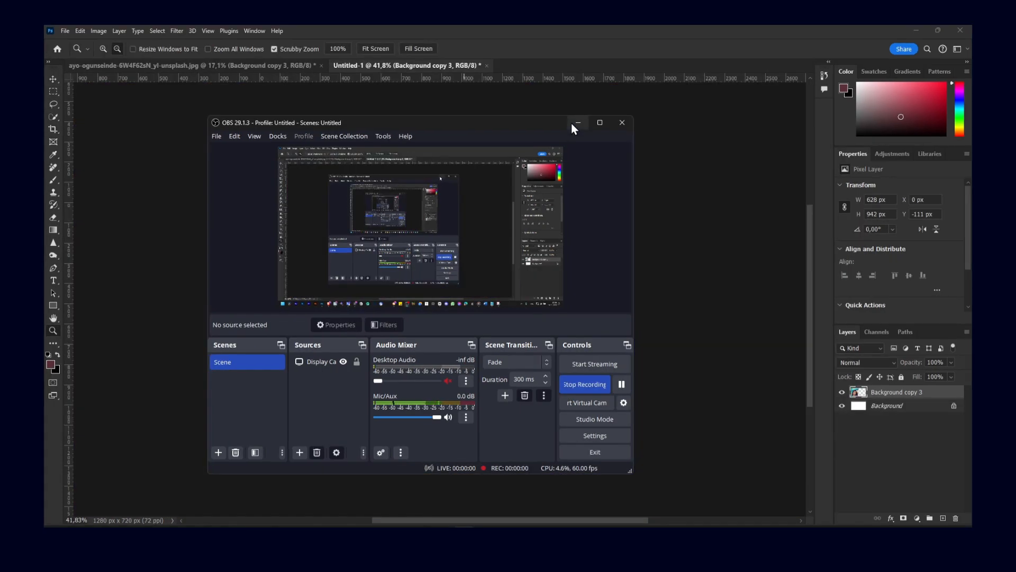
{"action": "left_click", "coordinate": [573, 123]}
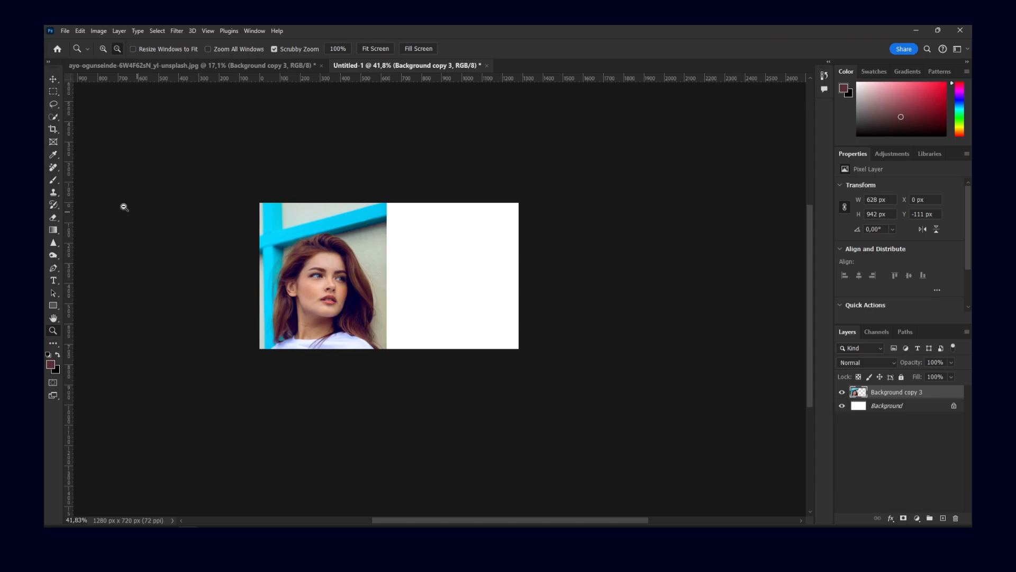
Step: Zoom in and out repeatedly on the portrait in Untitled-1 with the Zoom tool, finishing at about 70%
{"action": "left_click_drag", "start_coordinate": [316, 241], "coordinate": [324, 240]}
{"action": "scroll", "coordinate": [325, 240], "scroll_direction": "down", "scroll_amount": 6}
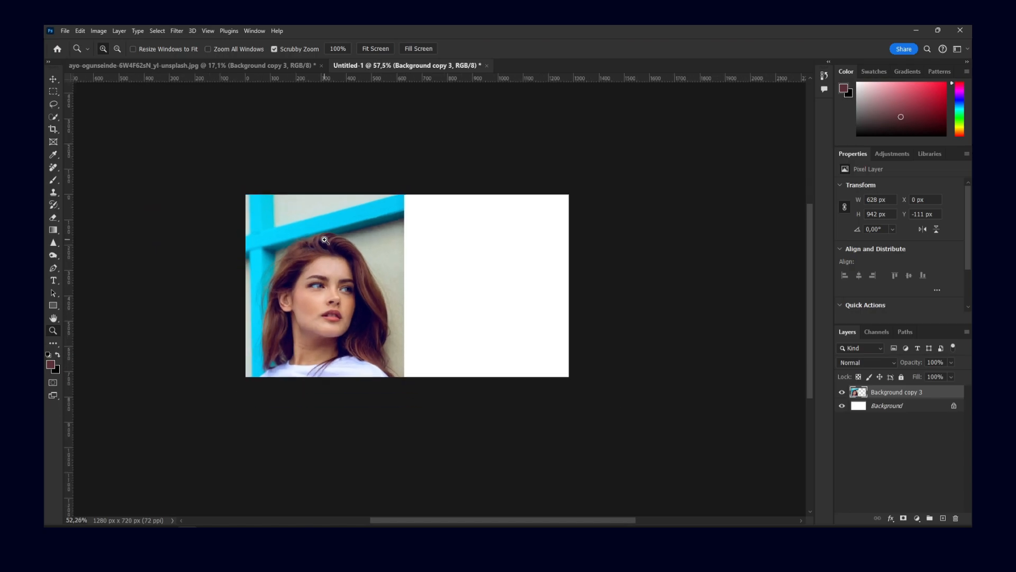
{"action": "scroll", "coordinate": [324, 238], "scroll_direction": "up", "scroll_amount": 5}
{"action": "scroll", "coordinate": [324, 236], "scroll_direction": "down", "scroll_amount": 5}
{"action": "scroll", "coordinate": [323, 234], "scroll_direction": "up", "scroll_amount": 5}
{"action": "scroll", "coordinate": [323, 230], "scroll_direction": "down", "scroll_amount": 2}
{"action": "scroll", "coordinate": [324, 229], "scroll_direction": "down", "scroll_amount": 2}
{"action": "scroll", "coordinate": [370, 233], "scroll_direction": "up", "scroll_amount": 2}
{"action": "scroll", "coordinate": [446, 236], "scroll_direction": "down", "scroll_amount": 3}
{"action": "scroll", "coordinate": [405, 188], "scroll_direction": "up", "scroll_amount": 2}
{"action": "scroll", "coordinate": [406, 188], "scroll_direction": "down", "scroll_amount": 2}
{"action": "scroll", "coordinate": [415, 183], "scroll_direction": "up", "scroll_amount": 3}
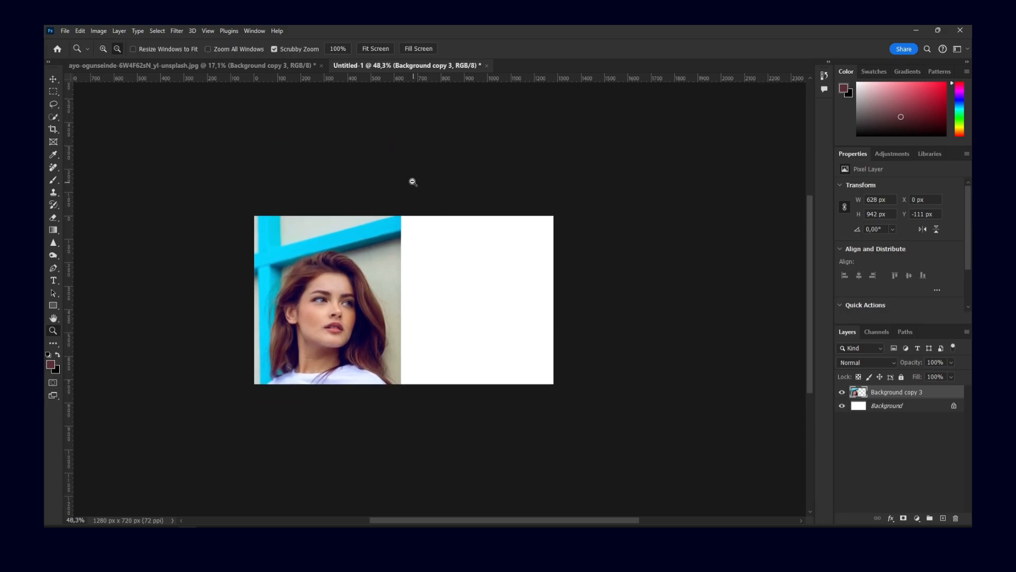
{"action": "scroll", "coordinate": [406, 161], "scroll_direction": "down", "scroll_amount": 2}
{"action": "scroll", "coordinate": [522, 182], "scroll_direction": "up", "scroll_amount": 4}
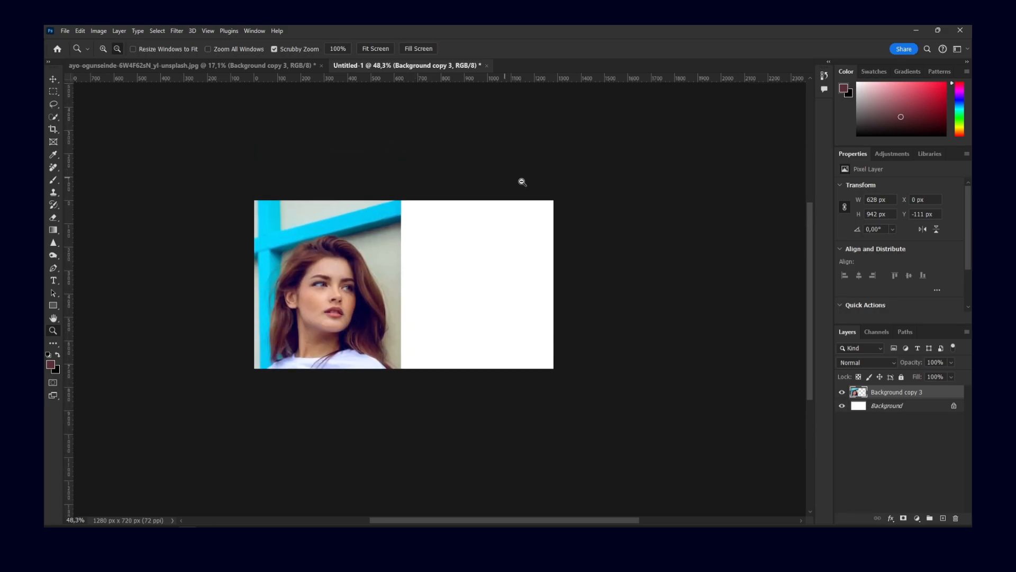
{"action": "scroll", "coordinate": [572, 314], "scroll_direction": "down", "scroll_amount": 3}
{"action": "scroll", "coordinate": [555, 222], "scroll_direction": "up", "scroll_amount": 3}
{"action": "scroll", "coordinate": [476, 207], "scroll_direction": "down", "scroll_amount": 4}
{"action": "scroll", "coordinate": [482, 204], "scroll_direction": "up", "scroll_amount": 2}
{"action": "scroll", "coordinate": [329, 274], "scroll_direction": "up", "scroll_amount": 5}
{"action": "scroll", "coordinate": [455, 258], "scroll_direction": "down", "scroll_amount": 4}
{"action": "scroll", "coordinate": [503, 247], "scroll_direction": "up", "scroll_amount": 4}
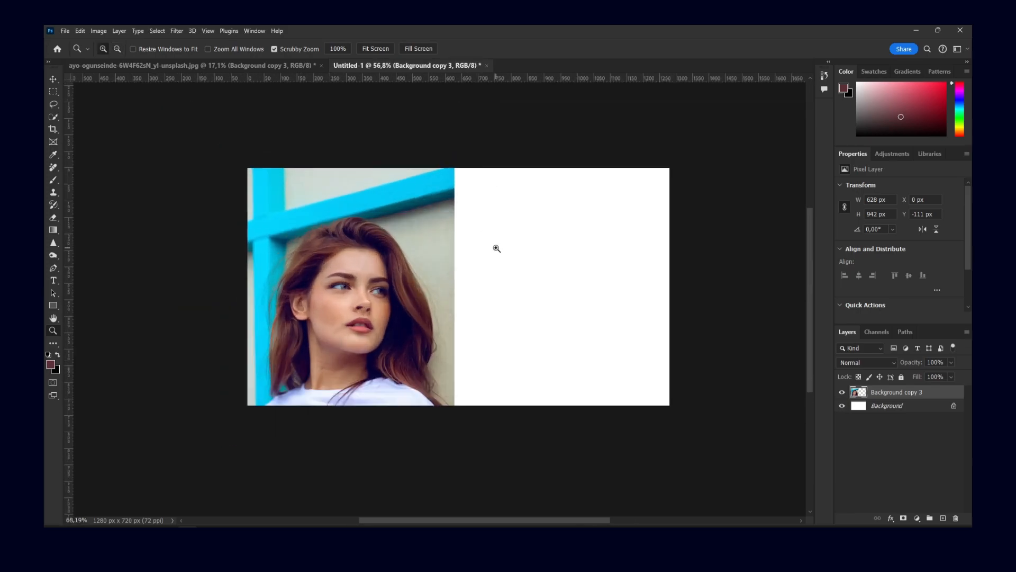
{"action": "scroll", "coordinate": [522, 249], "scroll_direction": "down", "scroll_amount": 3}
{"action": "scroll", "coordinate": [517, 248], "scroll_direction": "up", "scroll_amount": 1}
{"action": "scroll", "coordinate": [517, 248], "scroll_direction": "up", "scroll_amount": 1}
{"action": "scroll", "coordinate": [403, 227], "scroll_direction": "down", "scroll_amount": 3}
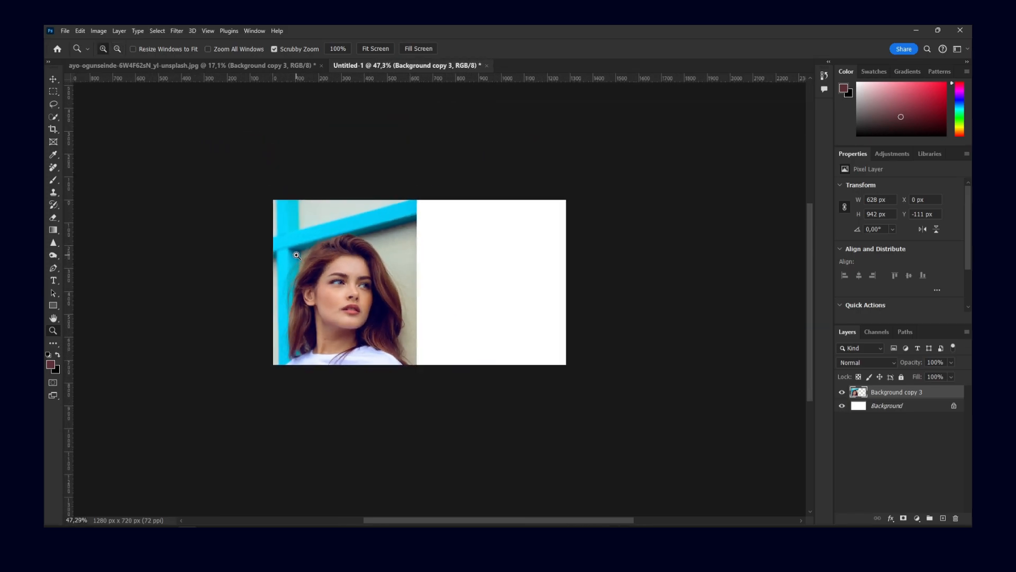
{"action": "scroll", "coordinate": [373, 211], "scroll_direction": "up", "scroll_amount": 1}
{"action": "scroll", "coordinate": [373, 211], "scroll_direction": "down", "scroll_amount": 1}
{"action": "scroll", "coordinate": [391, 245], "scroll_direction": "up", "scroll_amount": 4}
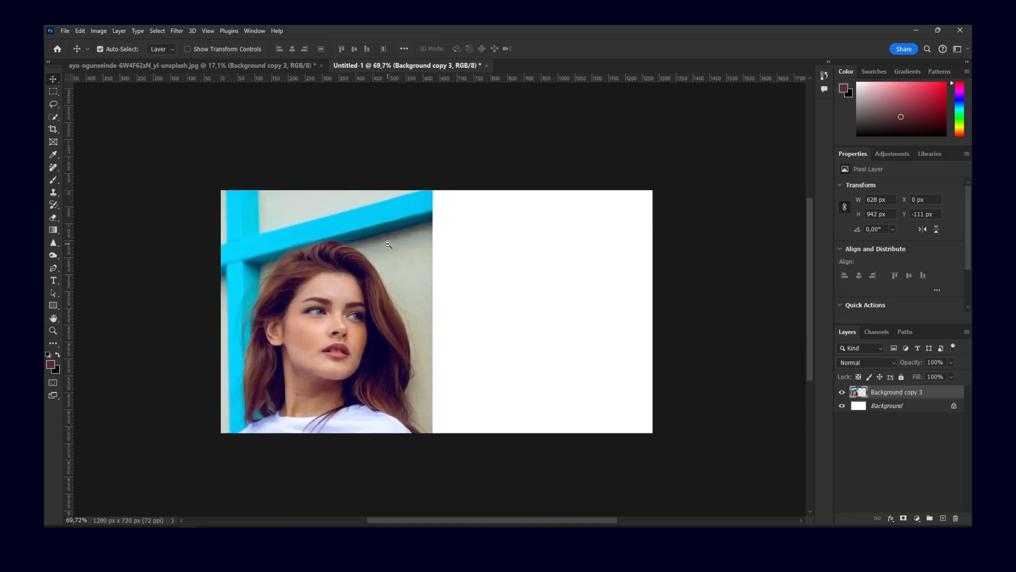
Step: Zoom in and out around the portrait by temporarily switching to the Zoom tool, finishing close on the face at about 291%
{"action": "scroll", "coordinate": [391, 251], "scroll_direction": "down", "scroll_amount": 3}
{"action": "scroll", "coordinate": [391, 252], "scroll_direction": "up", "scroll_amount": 3}
{"action": "scroll", "coordinate": [406, 245], "scroll_direction": "down", "scroll_amount": 3}
{"action": "scroll", "coordinate": [466, 251], "scroll_direction": "up", "scroll_amount": 4}
{"action": "scroll", "coordinate": [521, 256], "scroll_direction": "down", "scroll_amount": 1}
{"action": "scroll", "coordinate": [514, 258], "scroll_direction": "down", "scroll_amount": 1}
{"action": "scroll", "coordinate": [334, 277], "scroll_direction": "up", "scroll_amount": 6}
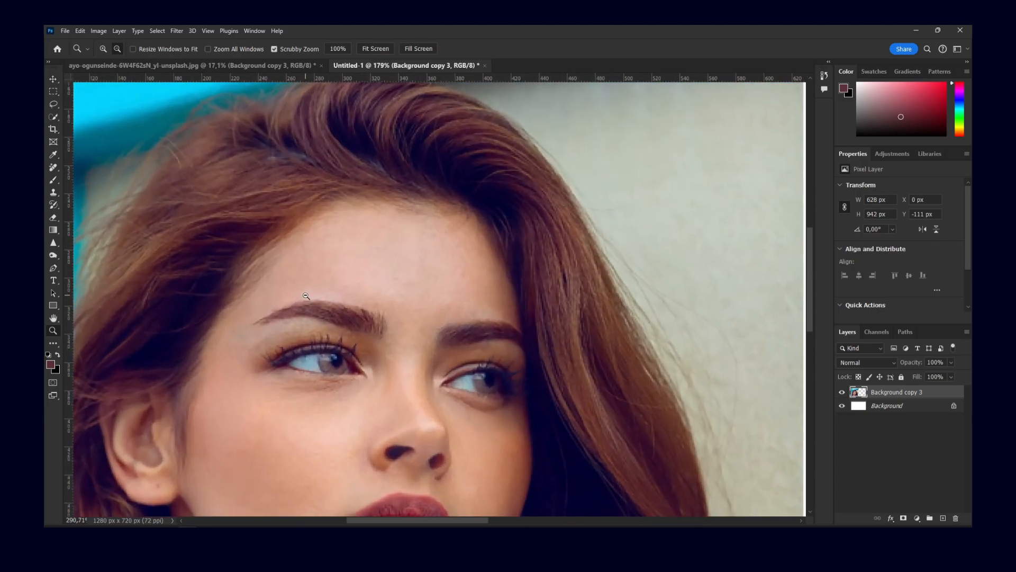
Step: Pan the enlarged view around the woman's face to bring her eyes, nose and lips into view
{"action": "left_click_drag", "start_coordinate": [343, 346], "coordinate": [347, 239]}
{"action": "left_click_drag", "start_coordinate": [350, 290], "coordinate": [348, 261]}
{"action": "left_click_drag", "start_coordinate": [351, 197], "coordinate": [378, 213]}
{"action": "left_click_drag", "start_coordinate": [385, 280], "coordinate": [352, 272]}
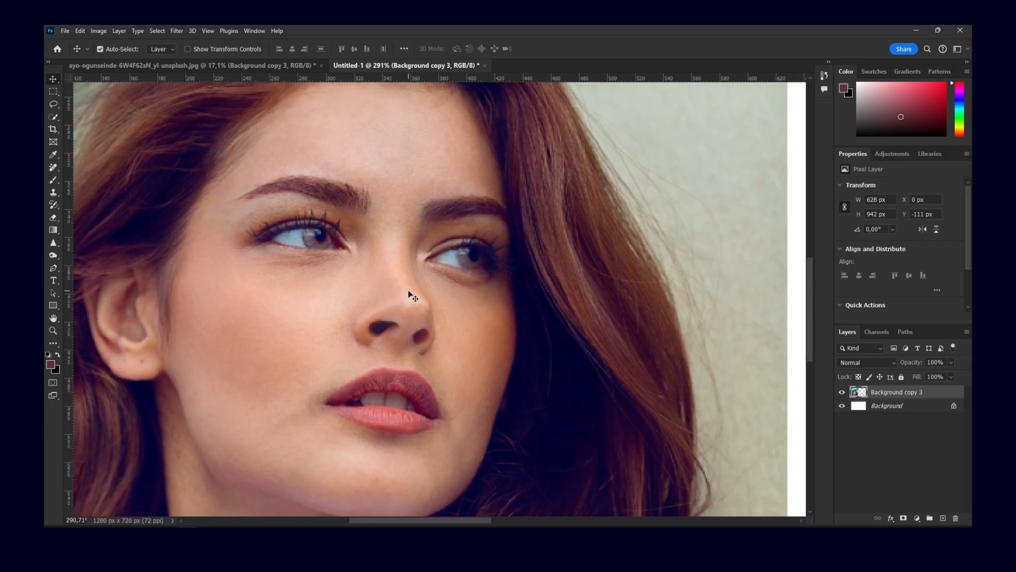
Step: Zoom out from the face and back in several times with the Move tool active, finishing at about 238%
{"action": "scroll", "coordinate": [416, 291], "scroll_direction": "down", "scroll_amount": 10}
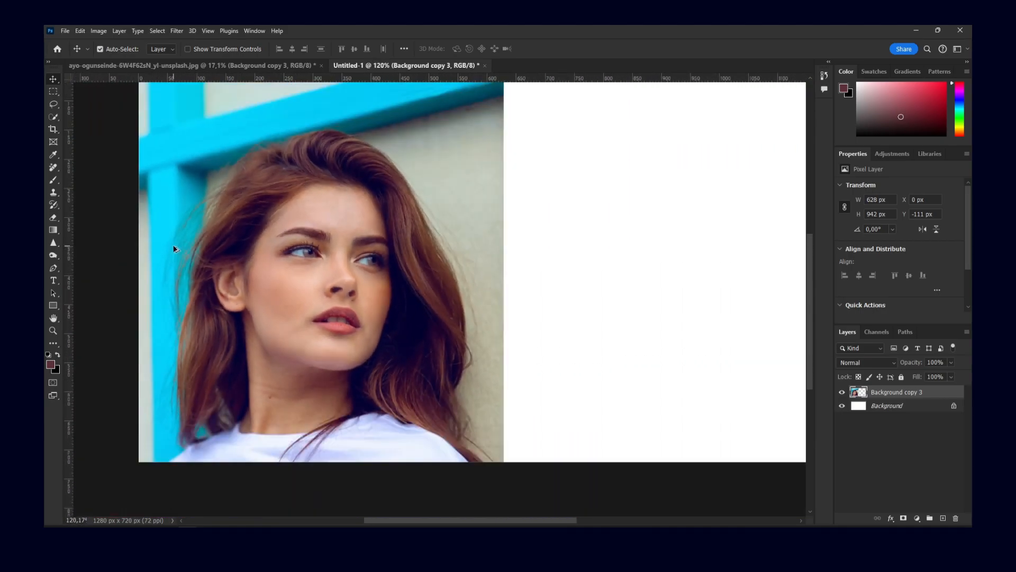
{"action": "scroll", "coordinate": [190, 244], "scroll_direction": "up", "scroll_amount": 5}
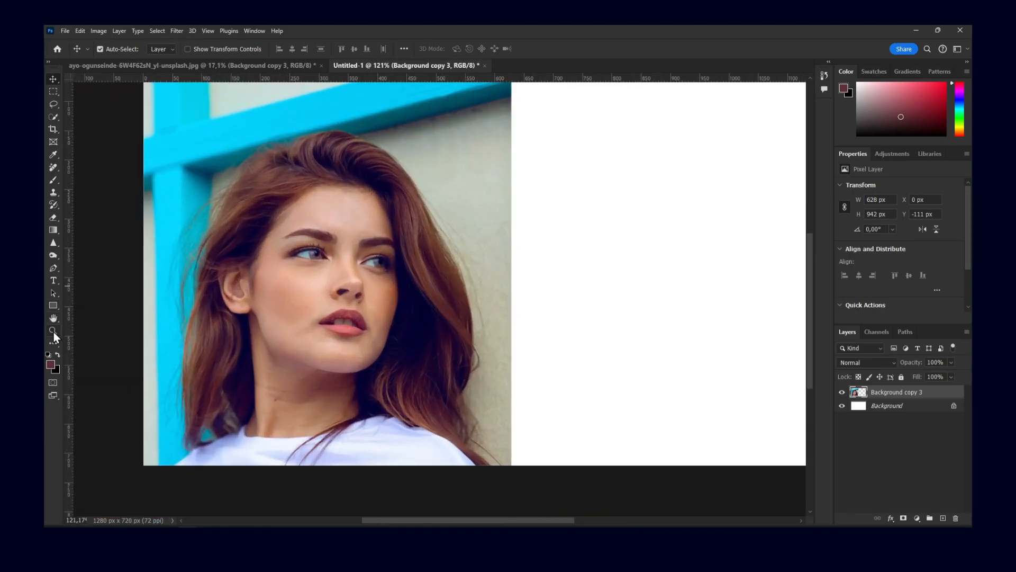
{"action": "scroll", "coordinate": [220, 268], "scroll_direction": "up", "scroll_amount": 3}
{"action": "scroll", "coordinate": [238, 254], "scroll_direction": "down", "scroll_amount": 5}
{"action": "scroll", "coordinate": [322, 227], "scroll_direction": "up", "scroll_amount": 4}
{"action": "scroll", "coordinate": [166, 218], "scroll_direction": "down", "scroll_amount": 2}
{"action": "scroll", "coordinate": [159, 291], "scroll_direction": "up", "scroll_amount": 2}
{"action": "scroll", "coordinate": [163, 292], "scroll_direction": "down", "scroll_amount": 1}
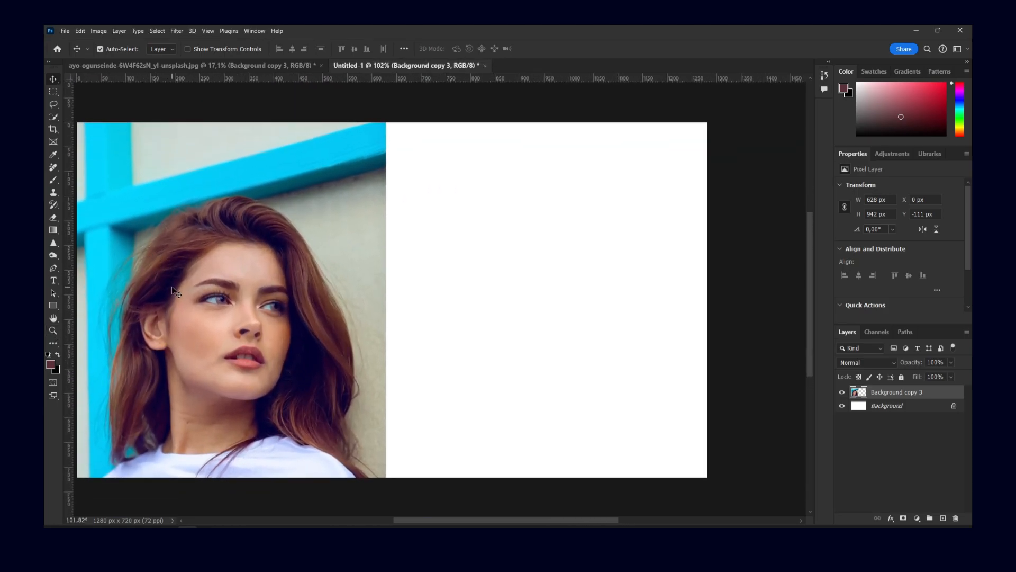
{"action": "scroll", "coordinate": [171, 288], "scroll_direction": "up", "scroll_amount": 3}
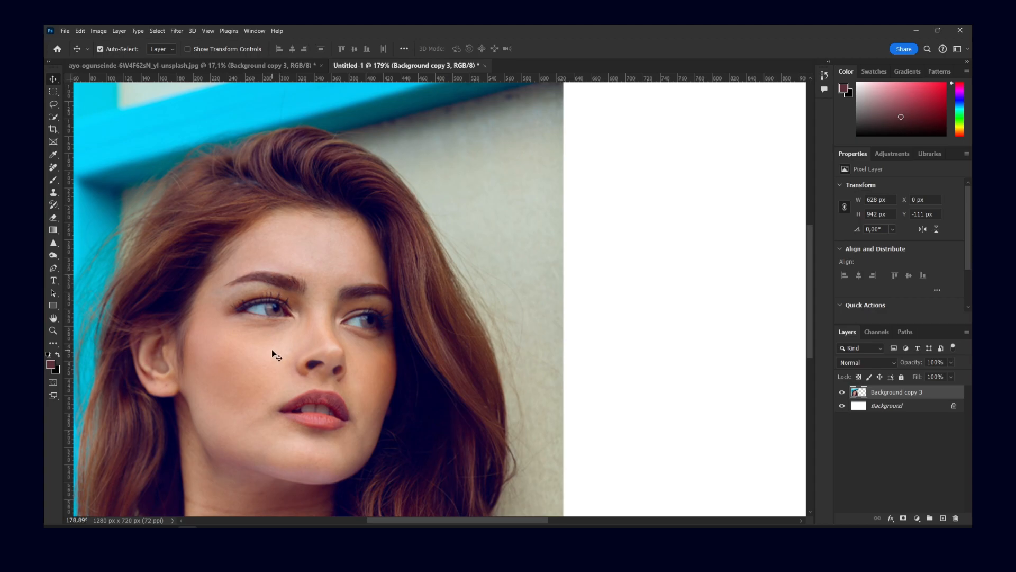
{"action": "scroll", "coordinate": [201, 335], "scroll_direction": "up", "scroll_amount": 2}
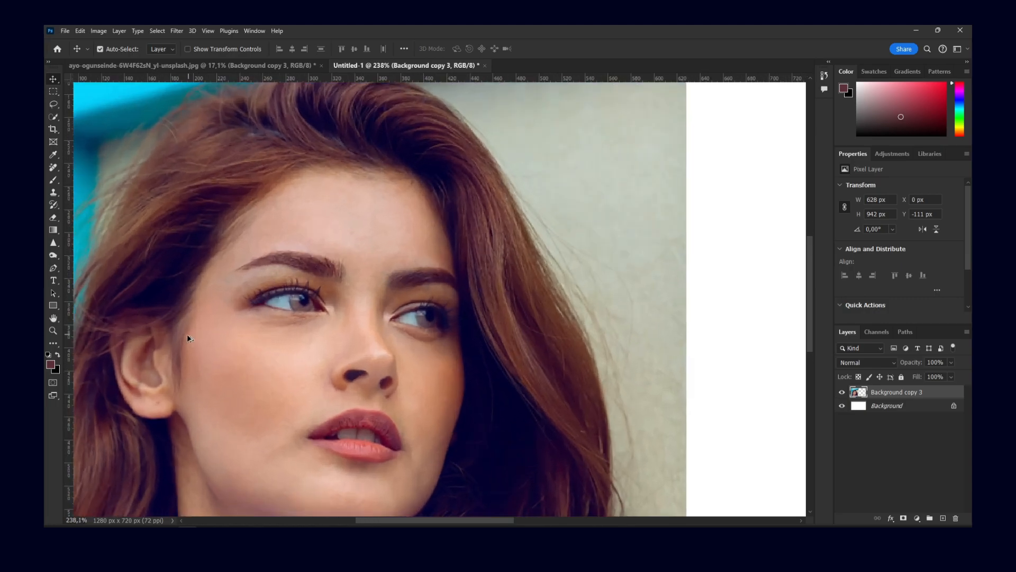